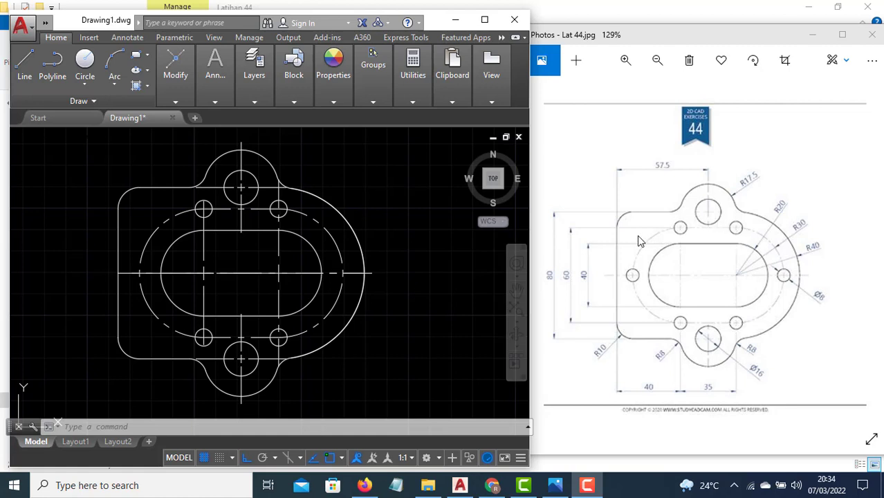
Step: Draw a circle of radius 20 in the empty space to the right of the finished part
click(308, 285)
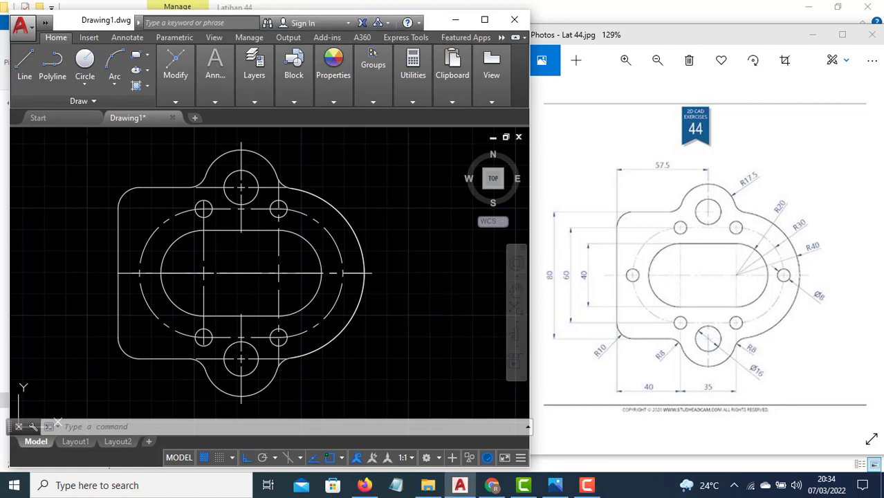
mouse_move(394, 285)
middle_down()
mouse_move(307, 282)
mouse_move(190, 310)
middle_up()
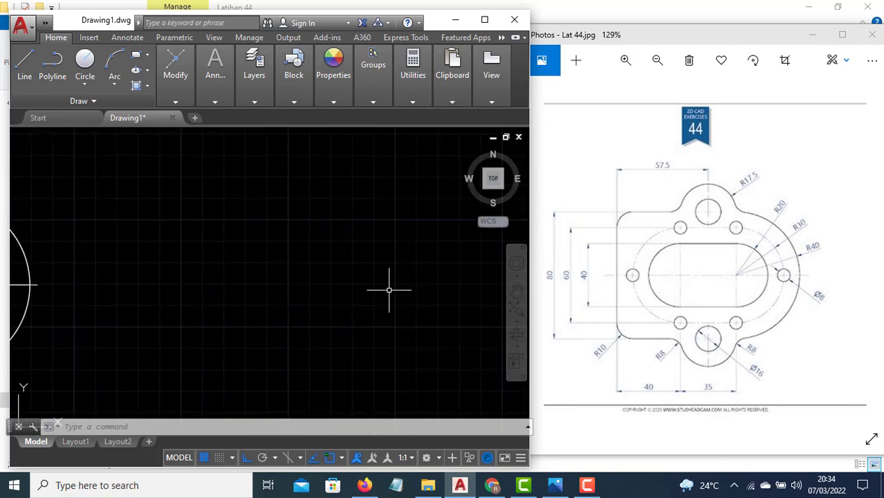
mouse_move(389, 290)
middle_down()
mouse_move(324, 272)
mouse_move(312, 282)
middle_up()
text(c)
key(Return)
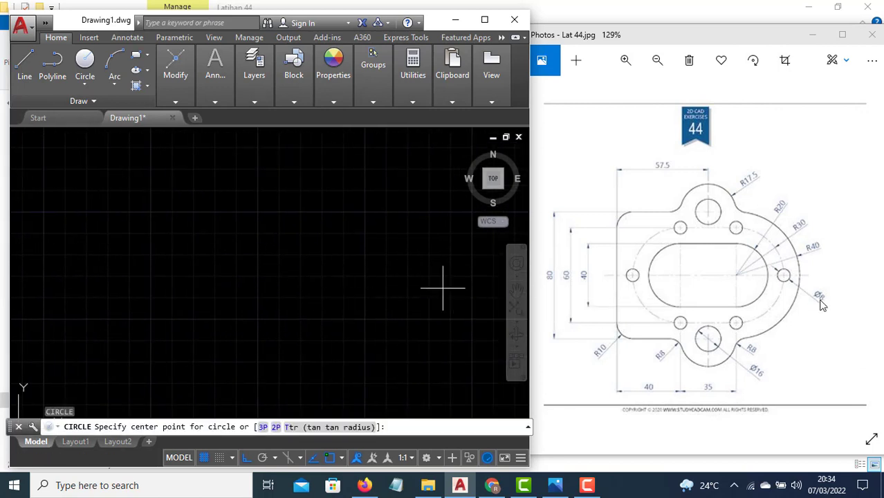
click(313, 280)
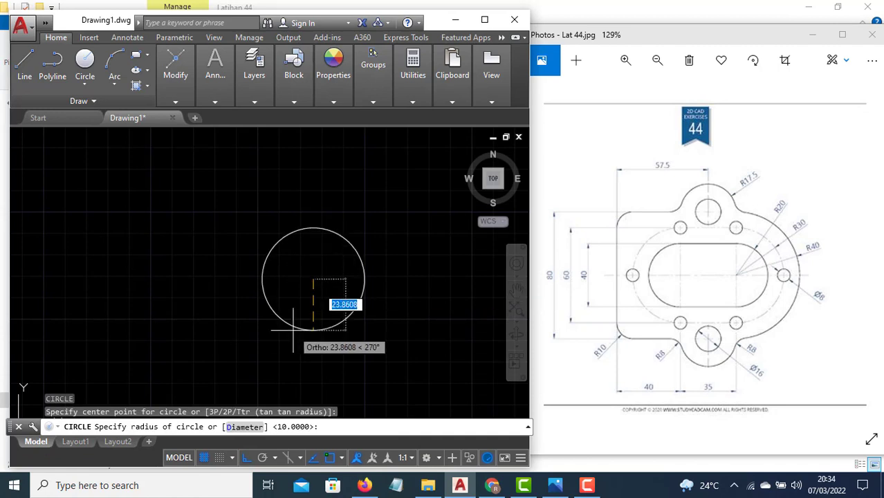
text(20)
key(Return)
Step: Draw two more circles of radius 30 and 40, concentric with the radius 20 circle
text(c)
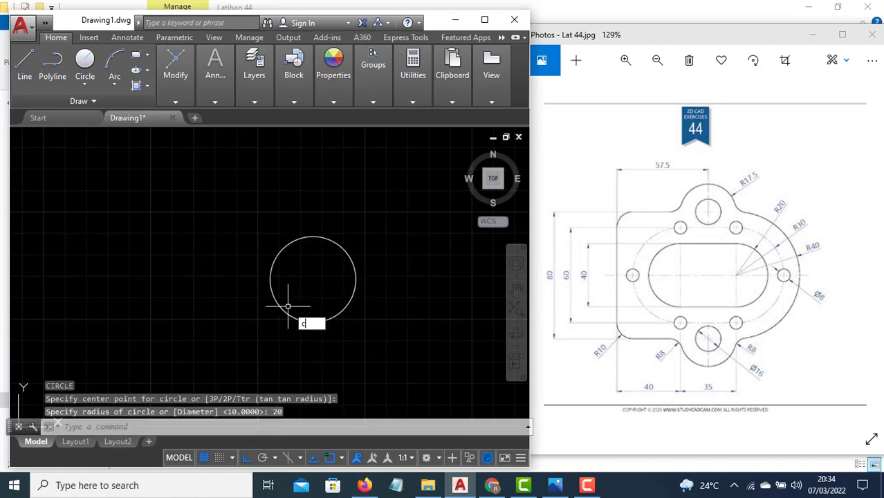
key(Return)
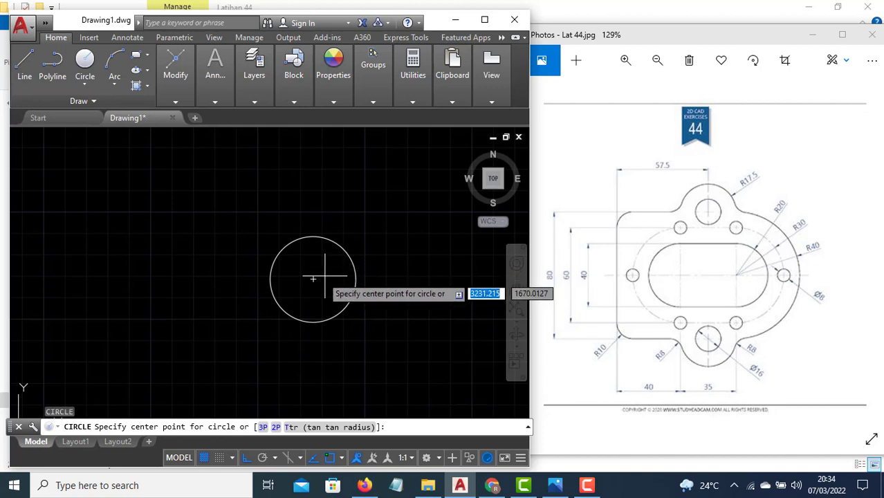
click(313, 279)
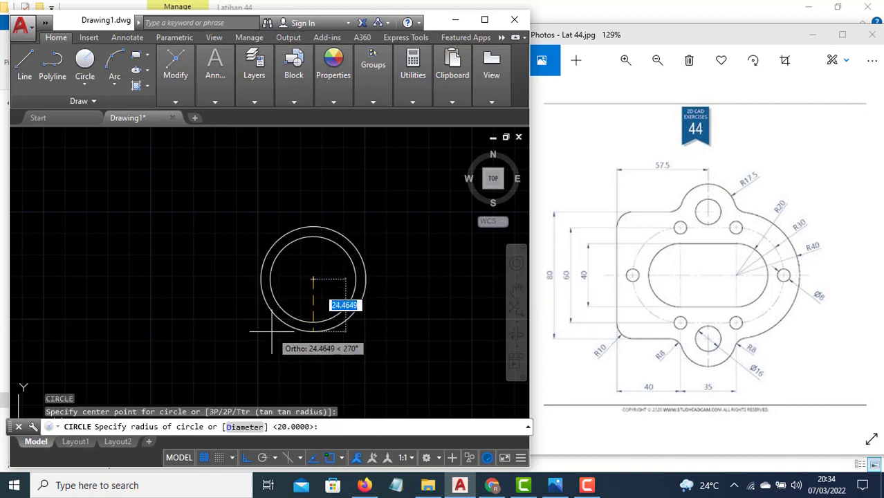
text(30)
key(Return)
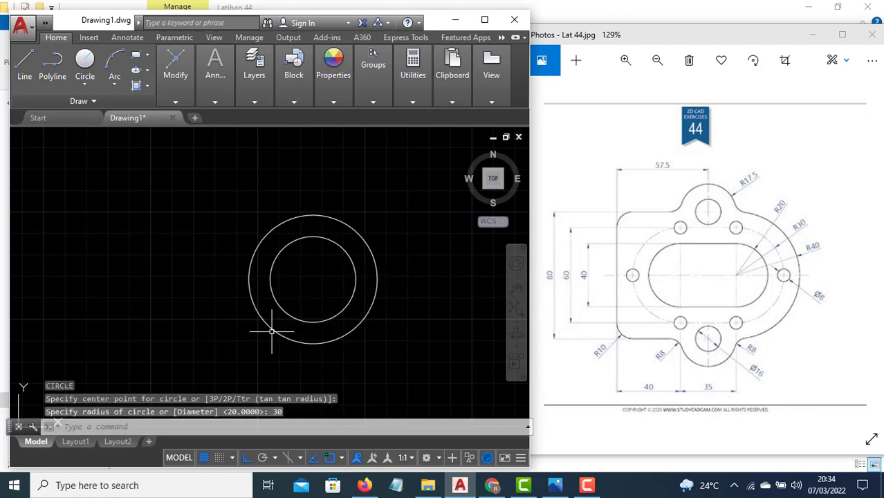
text(c)
key(Return)
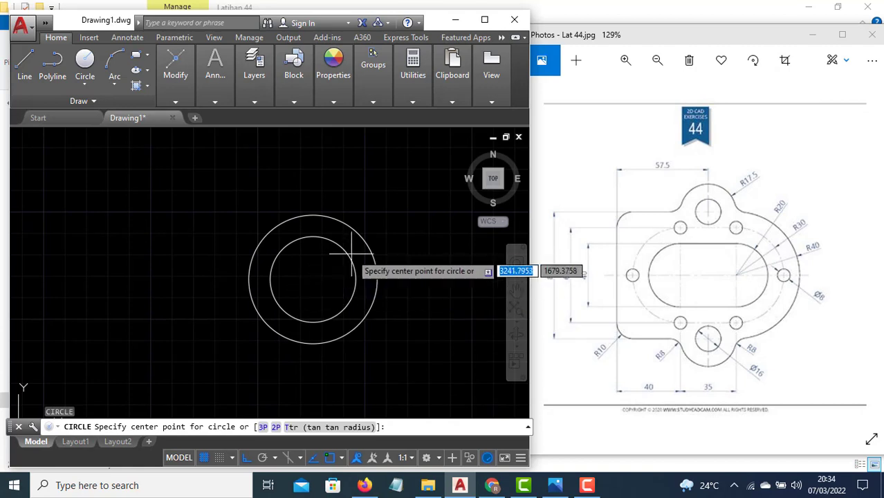
click(310, 277)
text(40)
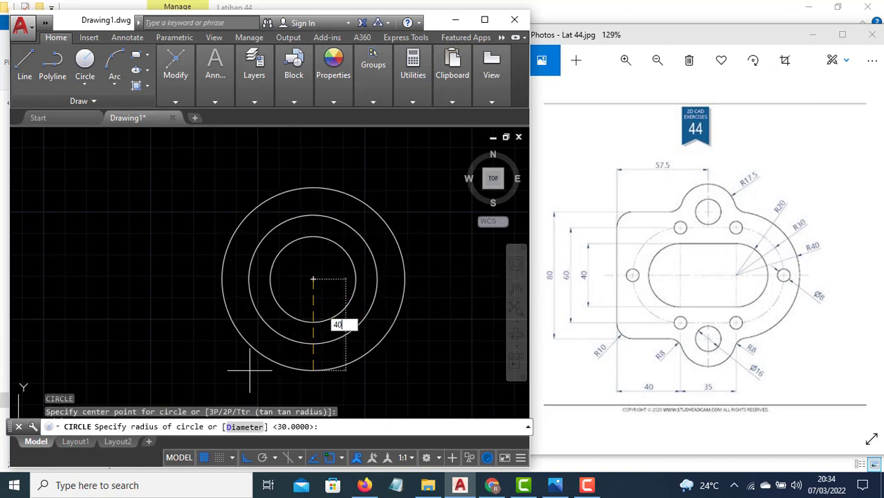
key(Return)
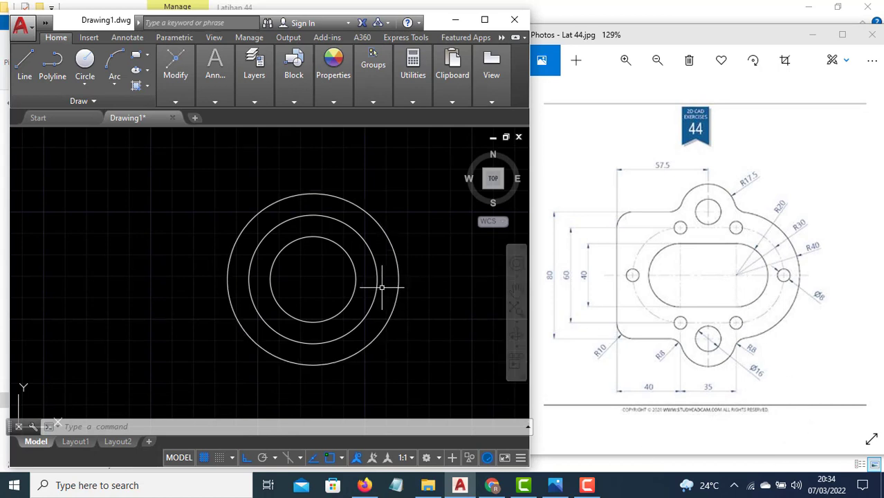
Step: Draw a vertical line from the circles' common centre straight down past the outer circle
text(l)
key(Return)
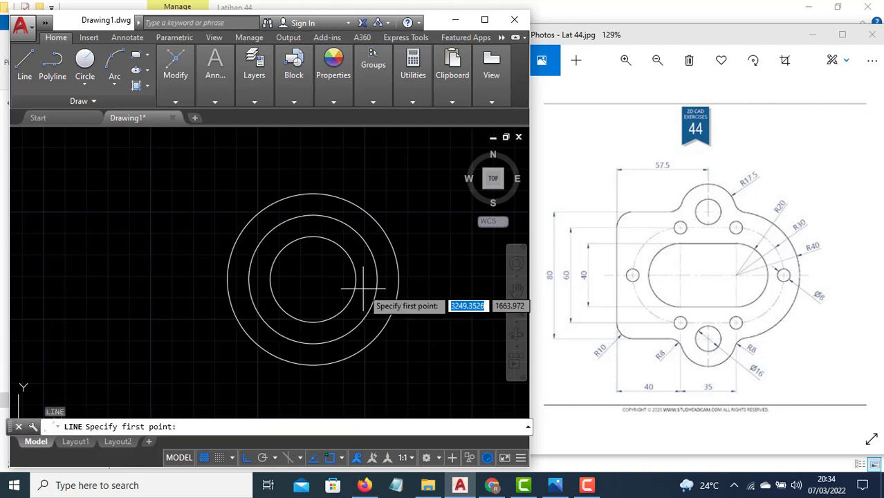
click(314, 281)
scroll(316, 191, down, 2)
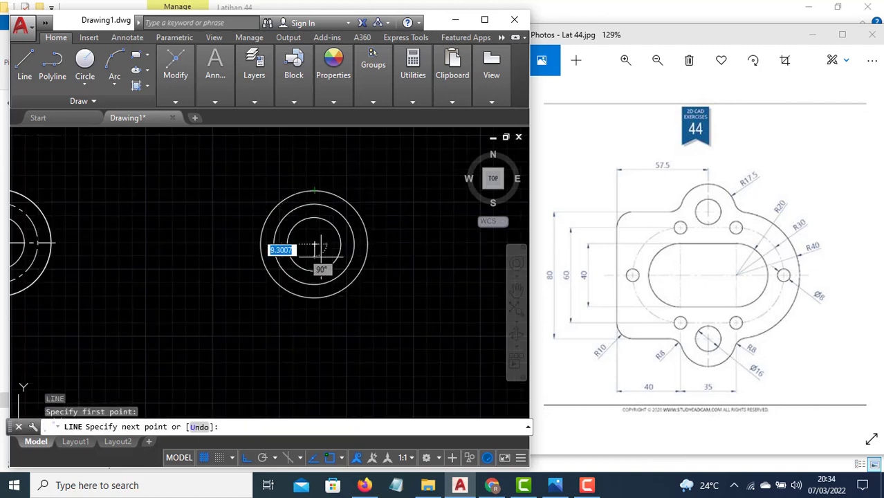
scroll(318, 266, up, 2)
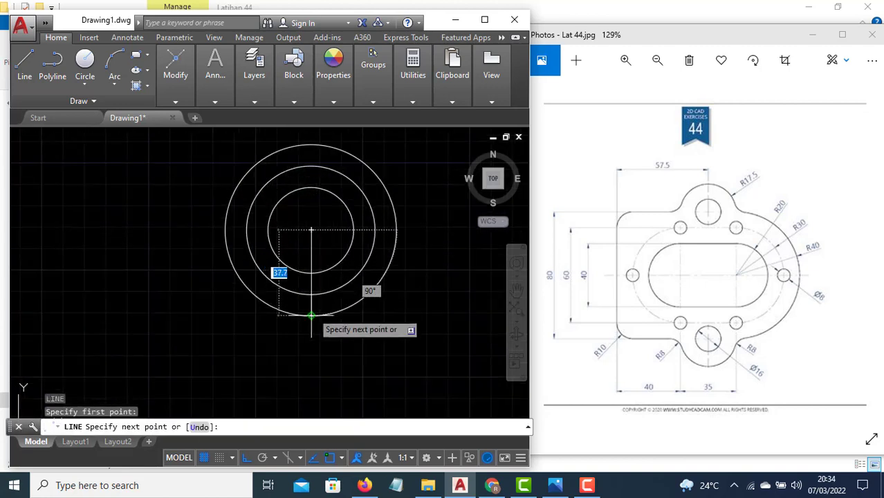
click(311, 373)
key(Return)
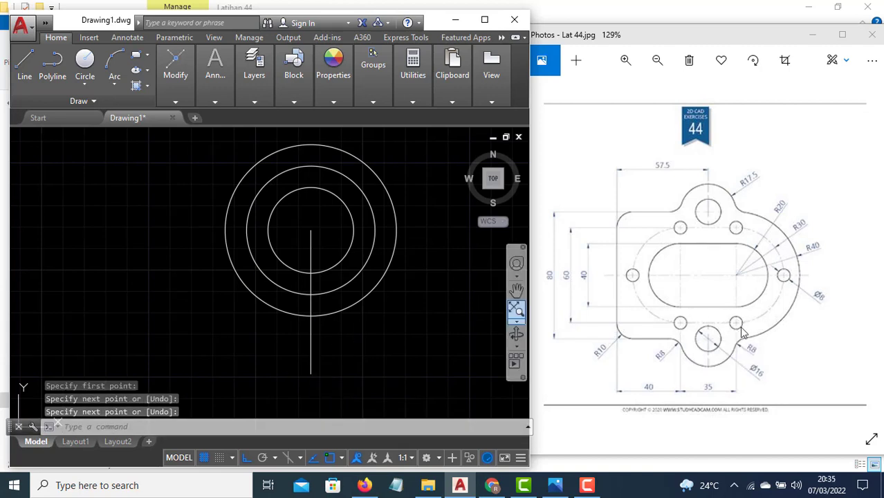
Step: Draw an 8 mm diameter circle where the vertical line crosses the radius 30 circle
text(c)
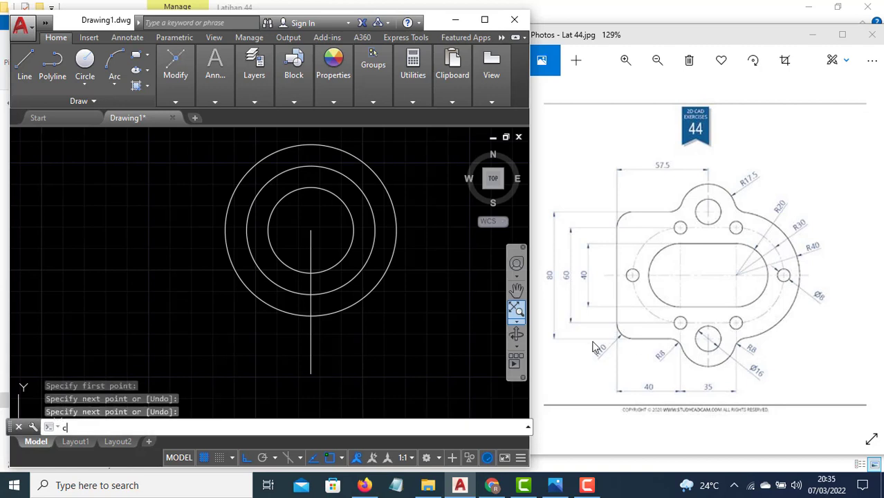
key(Return)
click(310, 294)
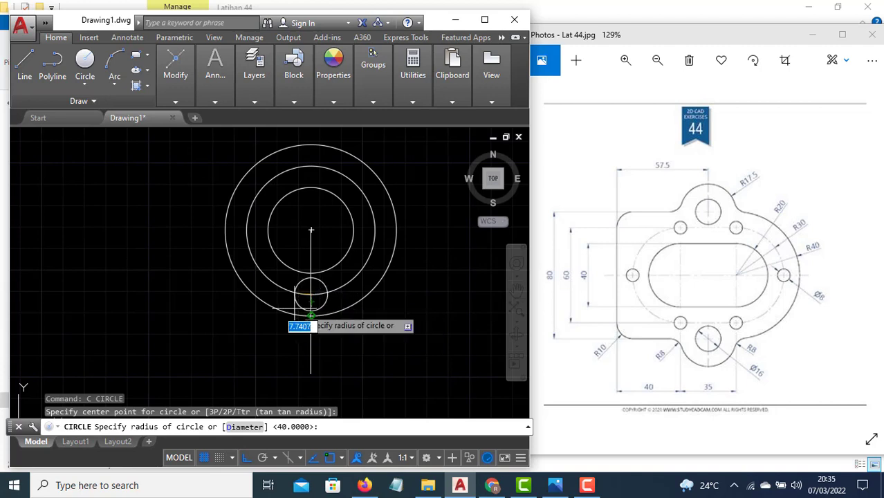
text(d)
key(Return)
text(8)
key(Return)
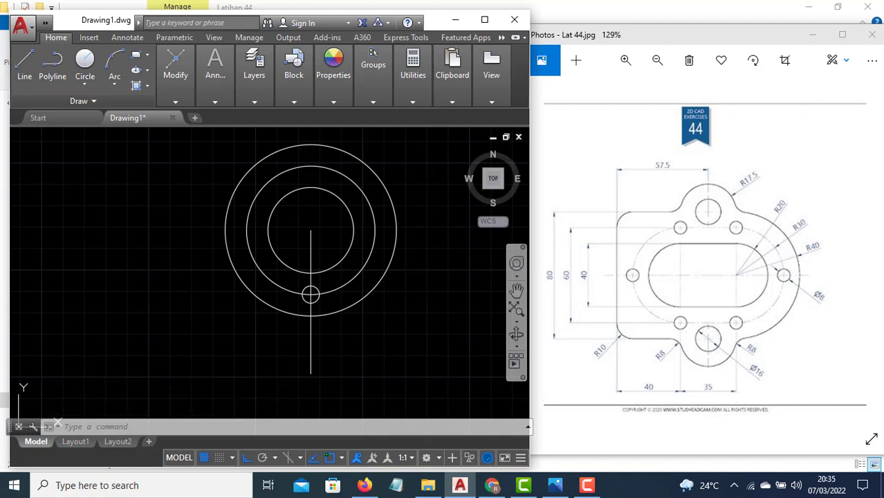
Step: Copy the 8 mm circle 35 mm horizontally to the left, using its centre as base point
scroll(290, 287, up, 2)
click(315, 293)
click(310, 287)
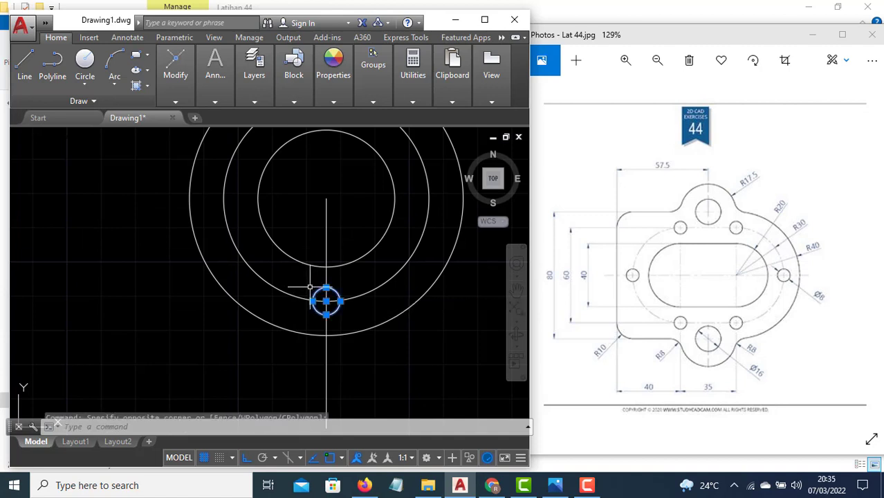
text(co)
key(Return)
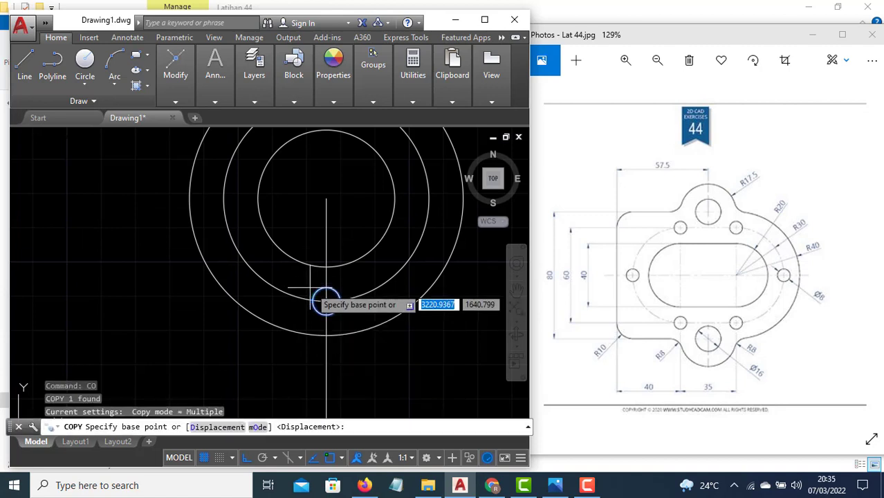
click(327, 300)
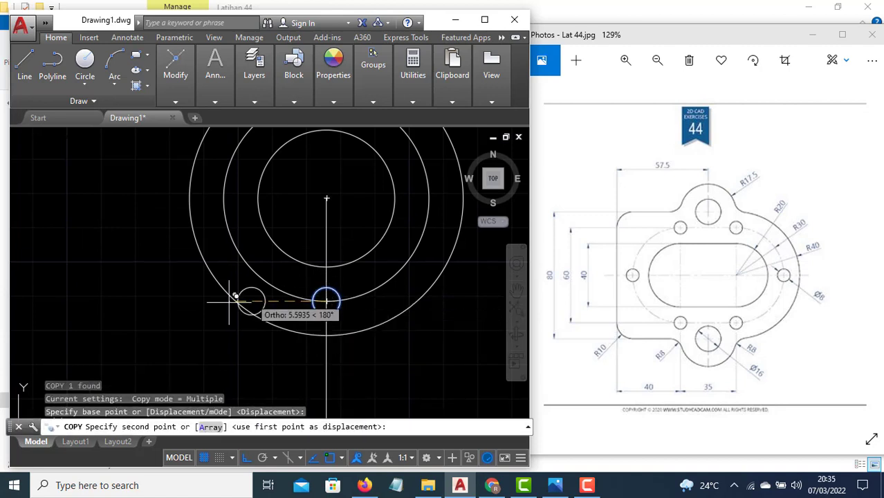
text(35)
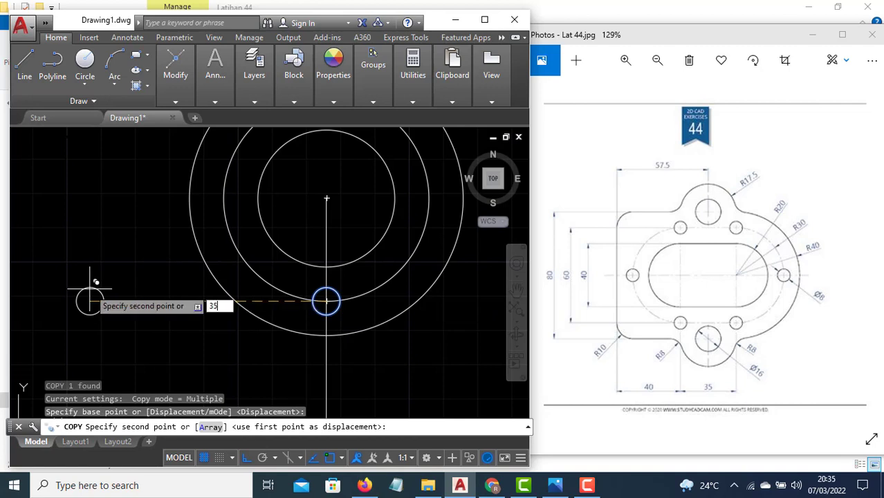
key(Return)
key(Escape)
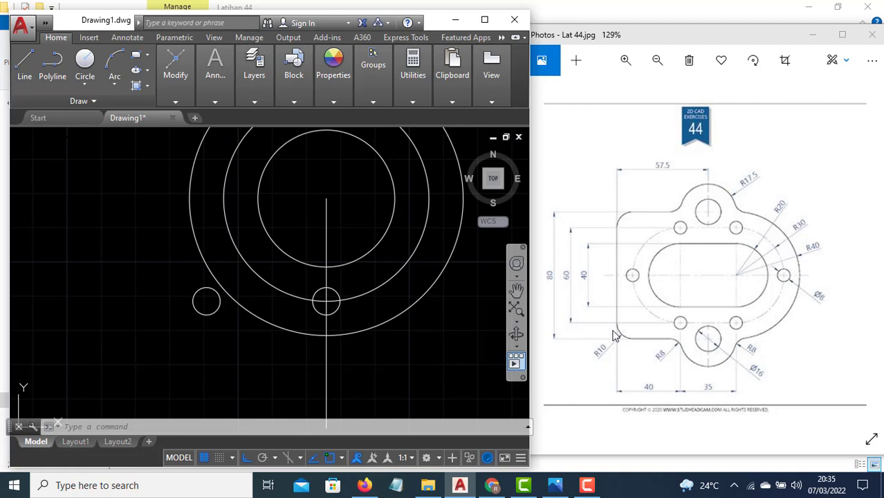
key(Escape)
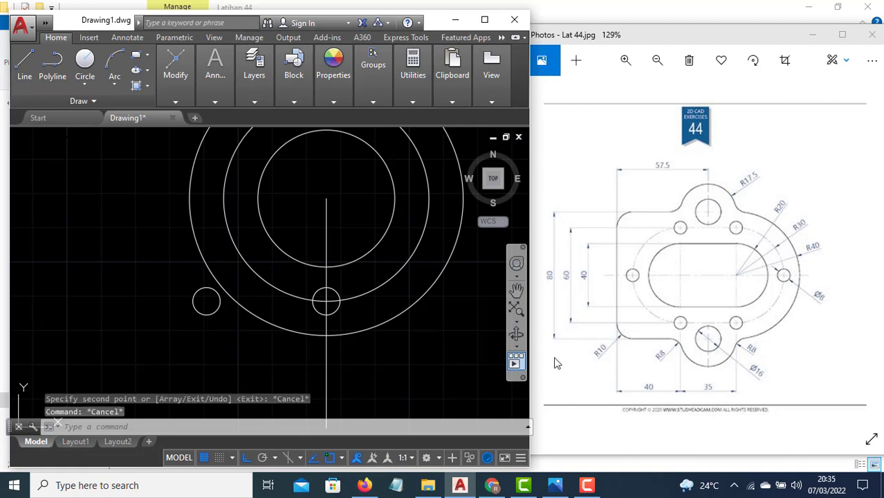
Step: Draw connected lines from the copied circle's centre: 40 mm left, 10 mm down and 57.5 mm right
text(L)
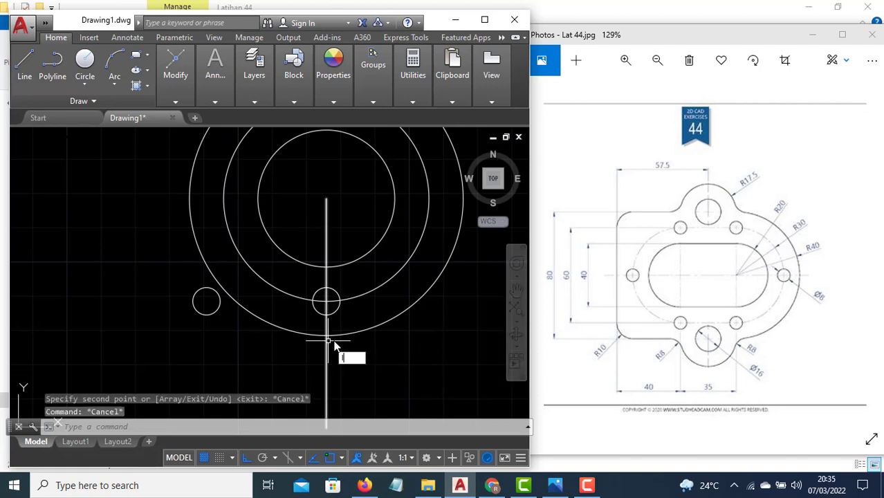
key(Return)
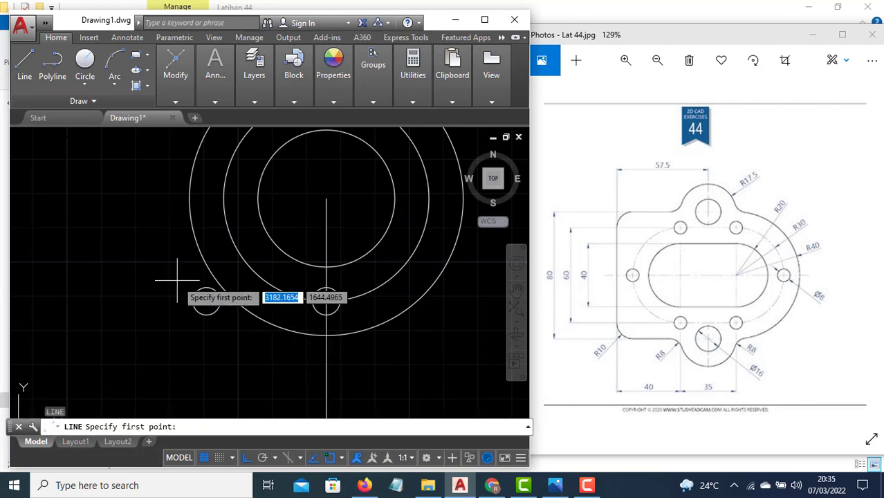
click(206, 301)
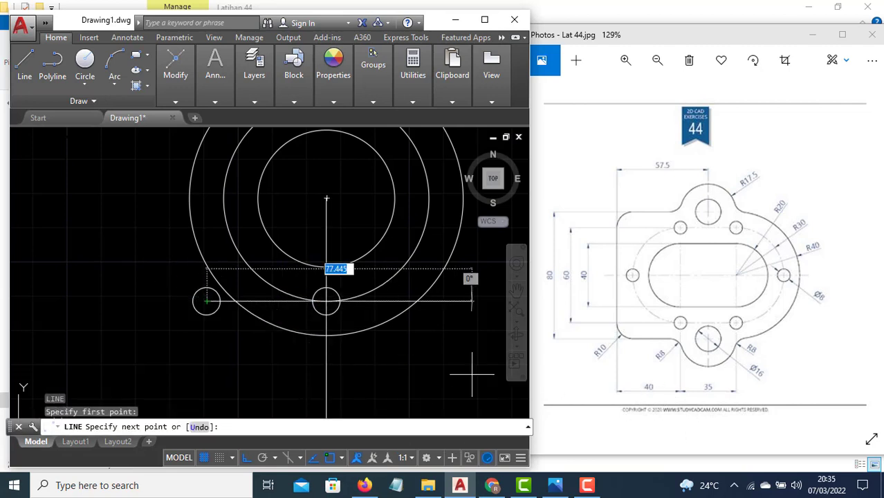
text(40)
key(Return)
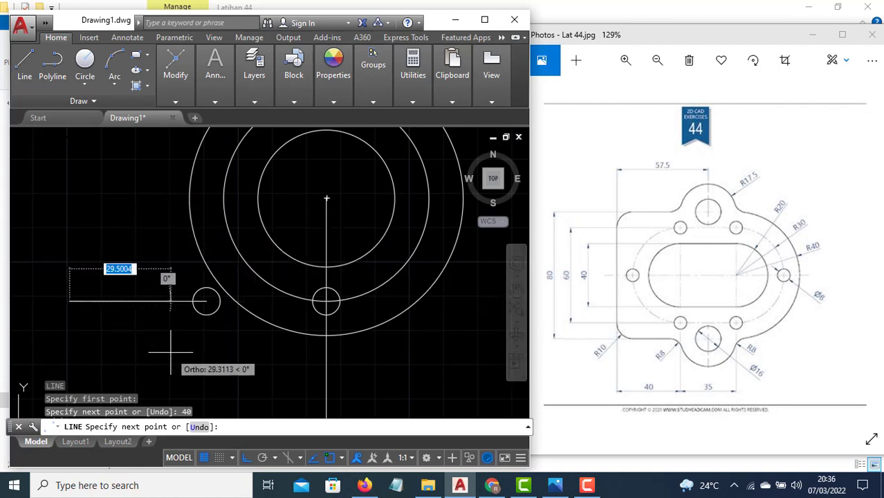
text(10)
key(Return)
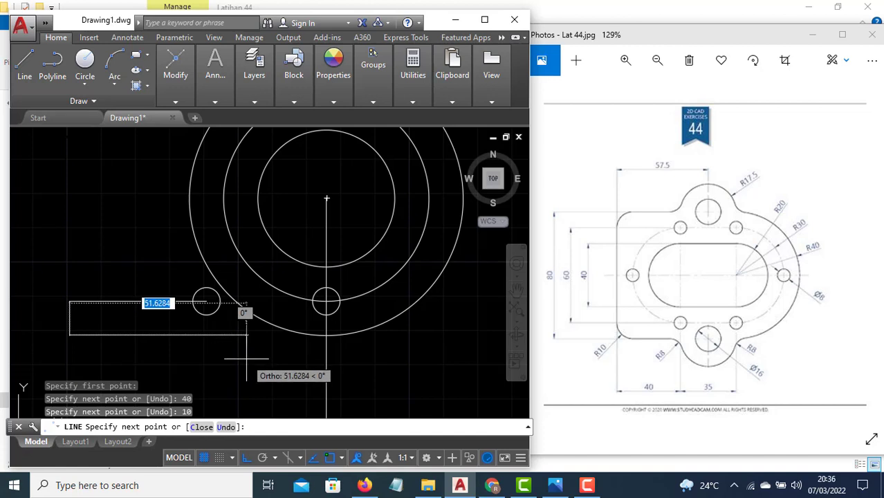
text(57.5)
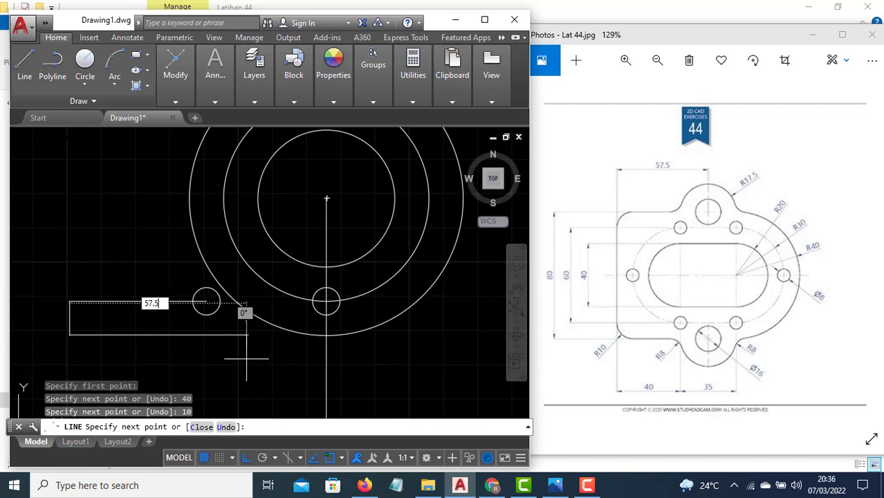
key(Return)
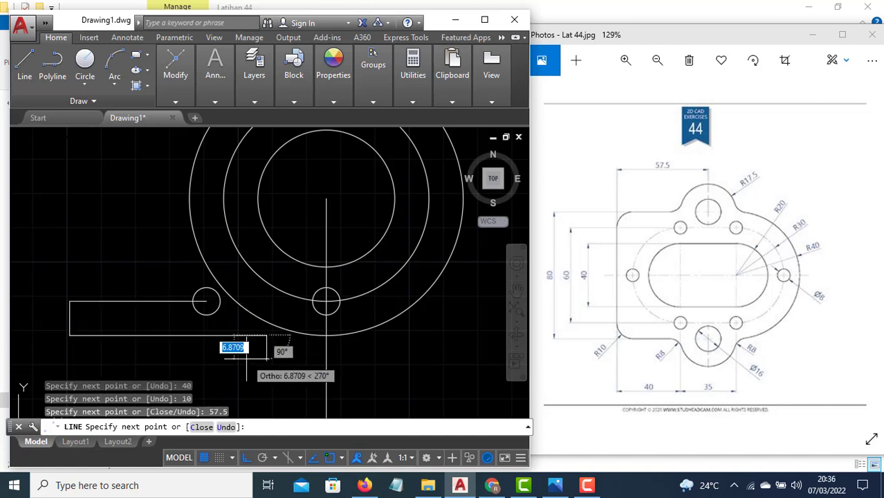
key(Escape)
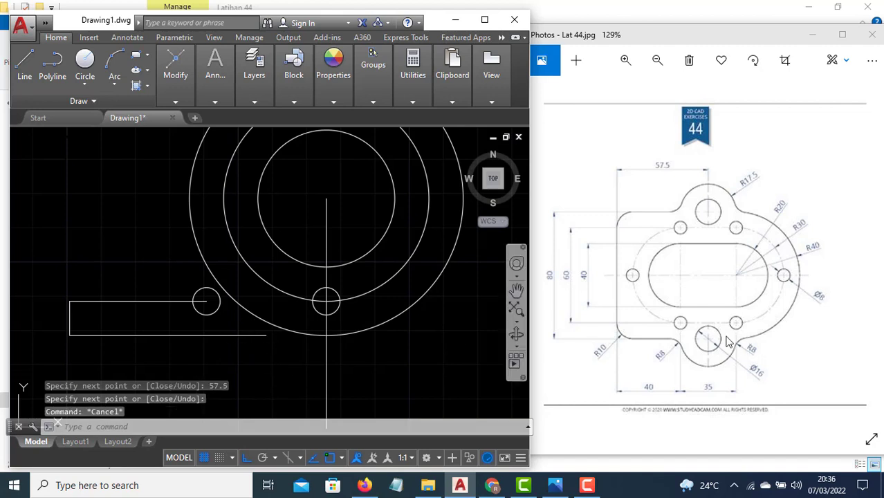
Step: Draw a 16 mm diameter circle centred on the free end of the 57.5 mm line
text(c)
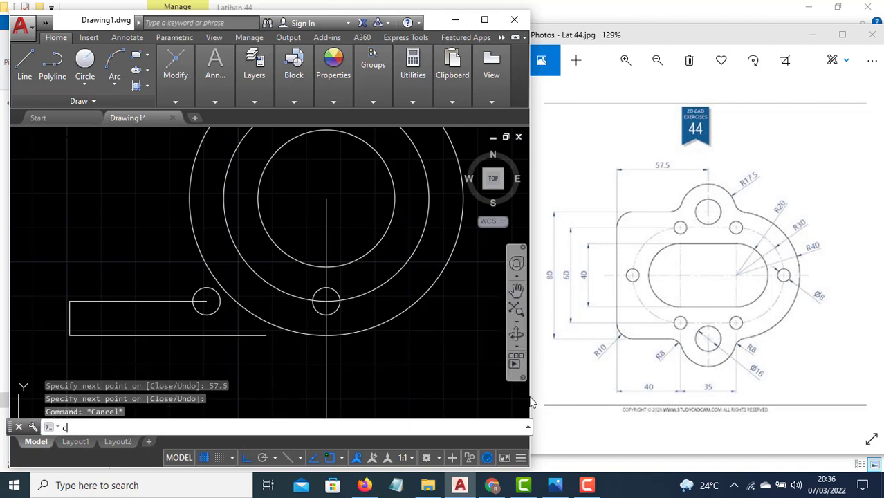
key(Return)
click(266, 336)
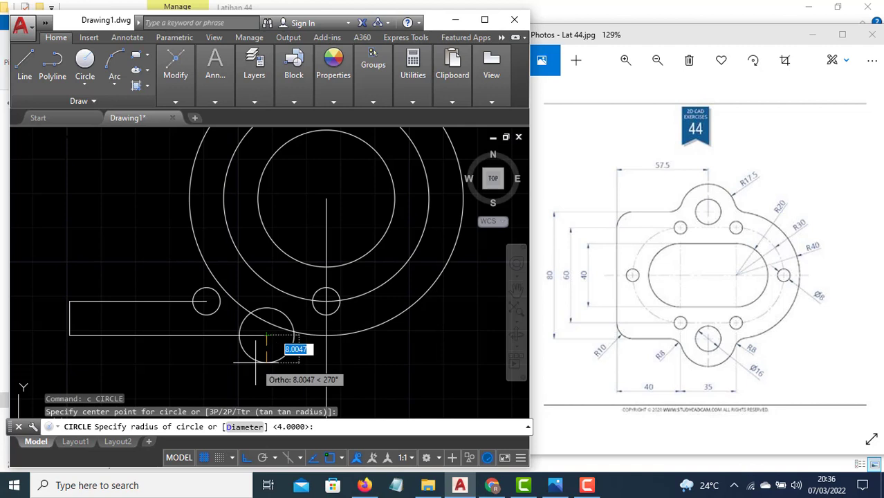
text(d)
key(Return)
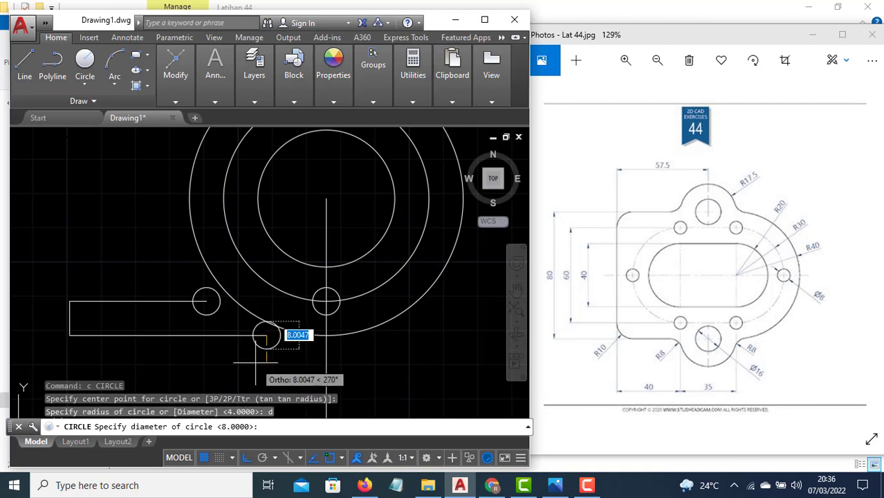
text(16)
key(Return)
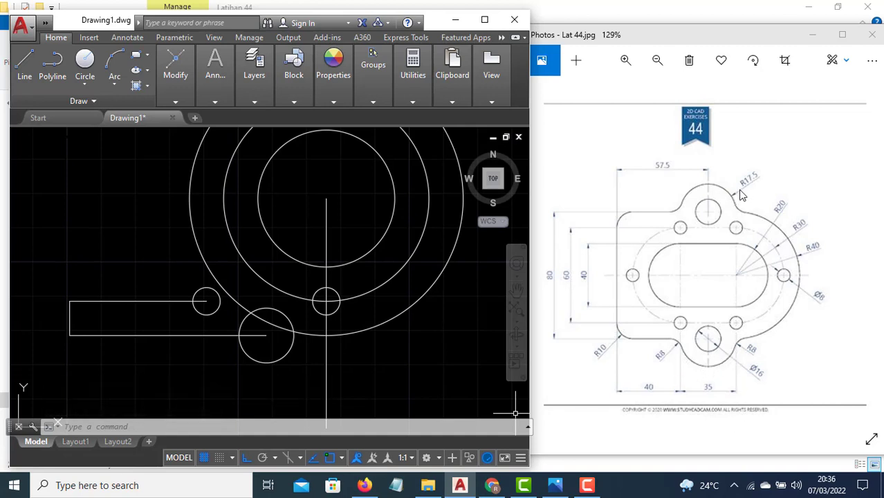
Step: Draw a radius 17.5 circle concentric with the 16 mm circle
text(c)
key(Return)
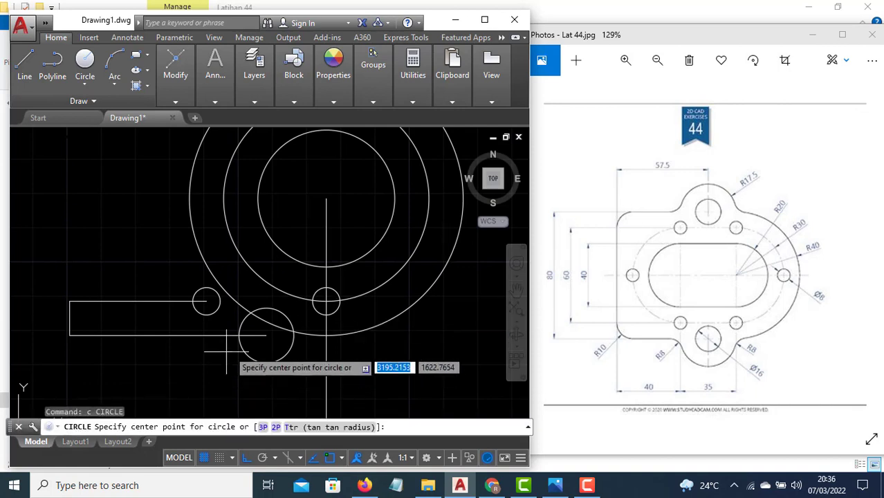
click(265, 336)
text(17.)
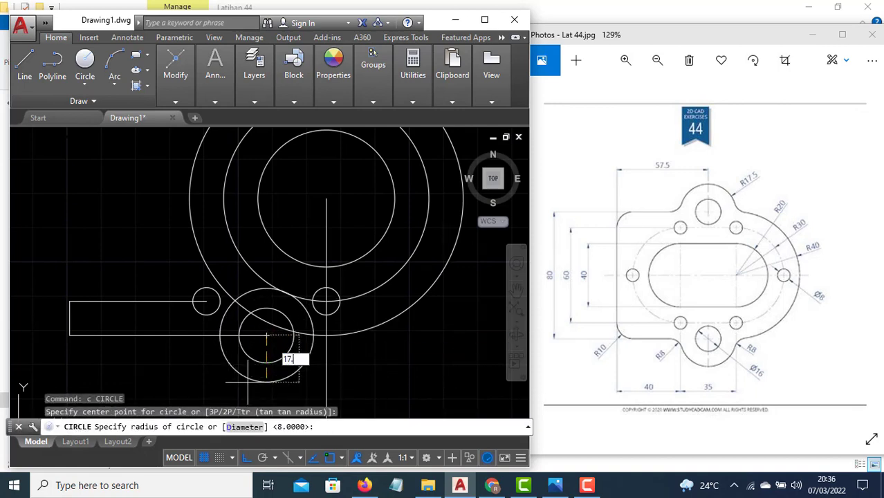
text(5)
key(Return)
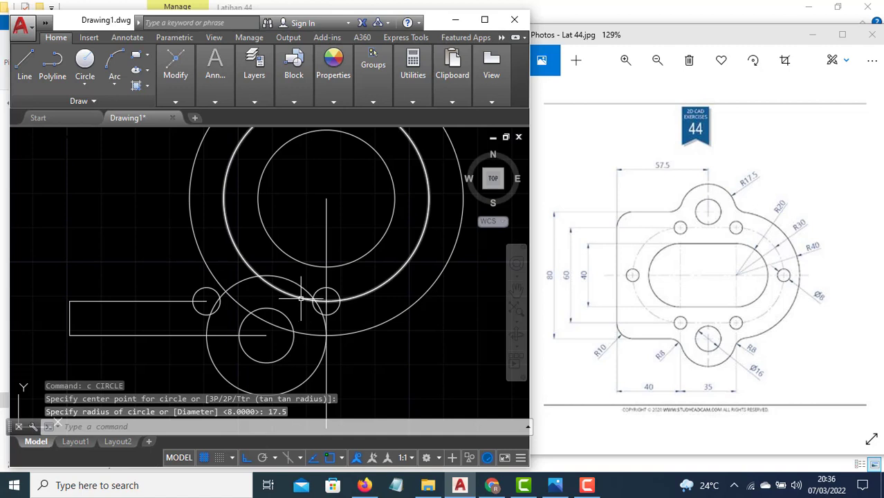
Step: Trim the radius 17.5 circle to its lower half and erase the leftover upper arc
text(tr)
key(Return)
key(Return)
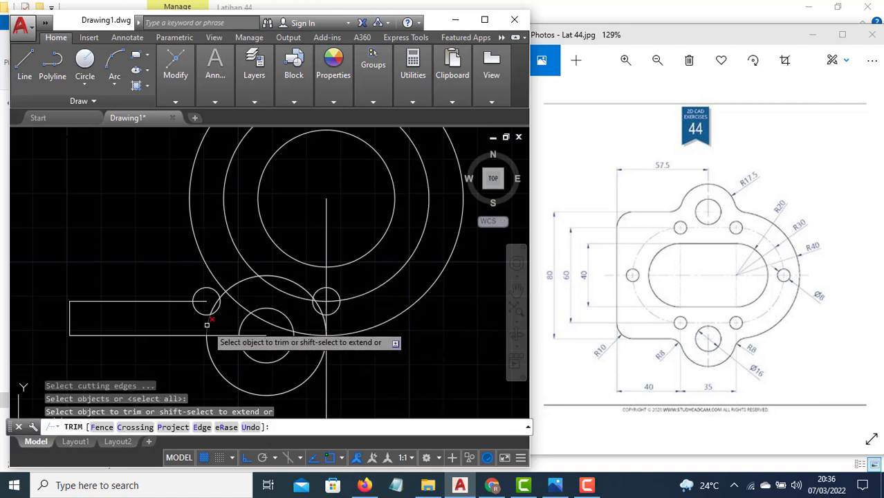
click(258, 333)
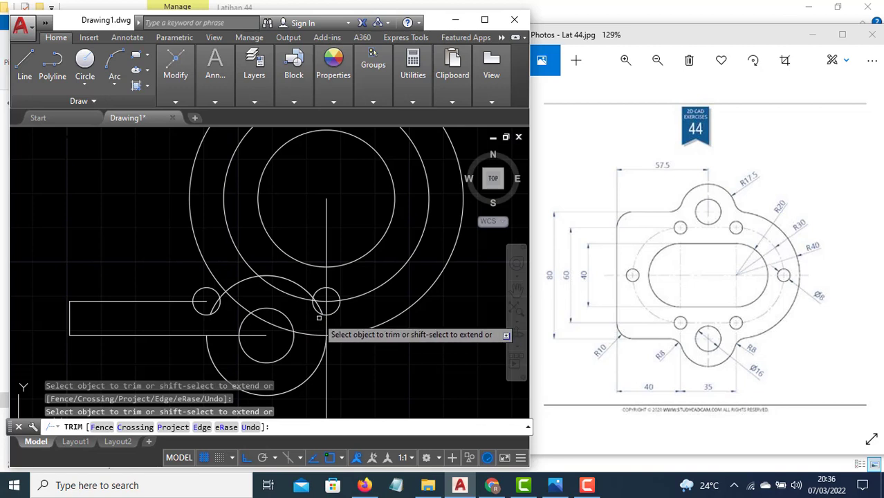
key(Escape)
click(286, 282)
text(e)
key(Return)
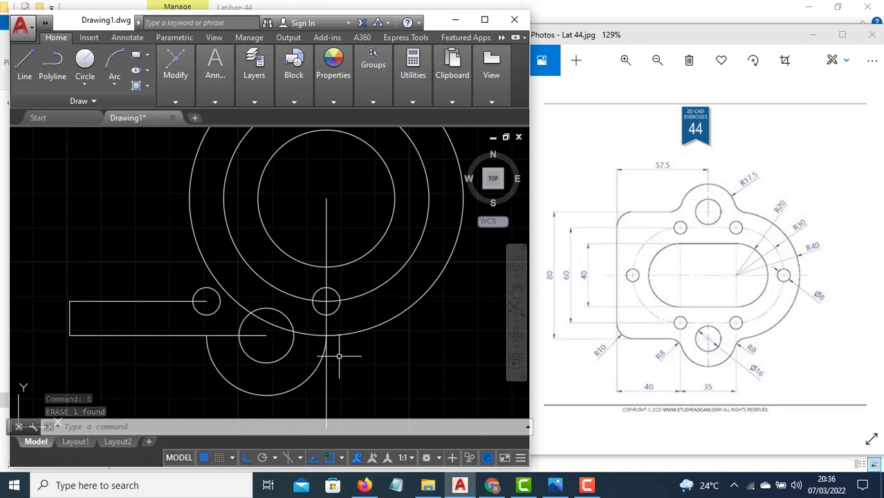
Step: Erase the vertical construction line running down from the large circles' common centre
click(346, 391)
click(315, 380)
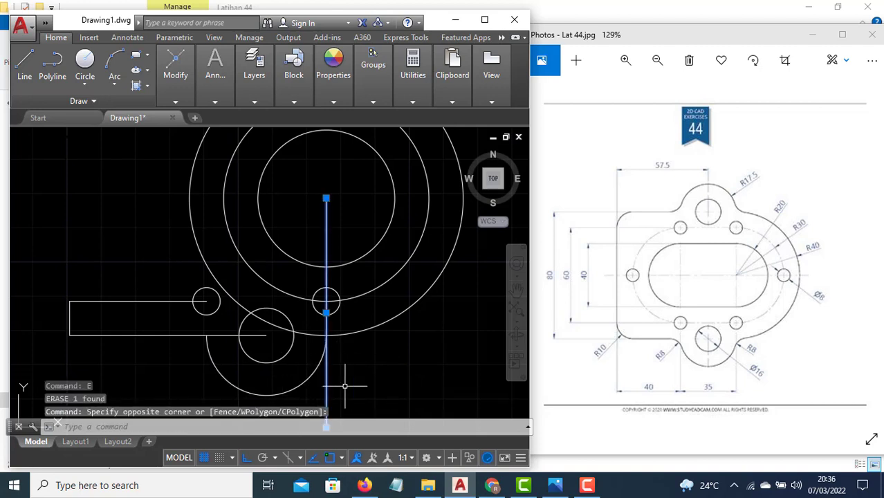
key(Return)
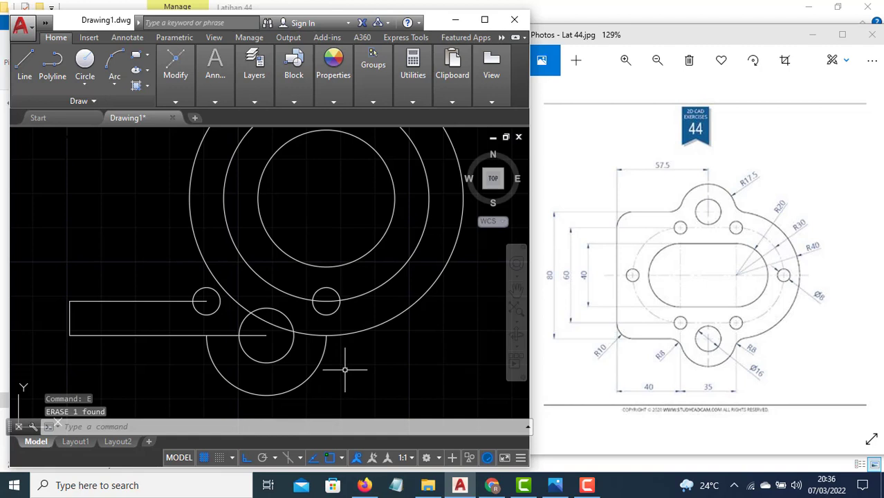
Step: Draw a radius 8 circle tangent to the right side of the radius 17.5 arc and the radius 40 circle
text(c)
key(Return)
text(ttr)
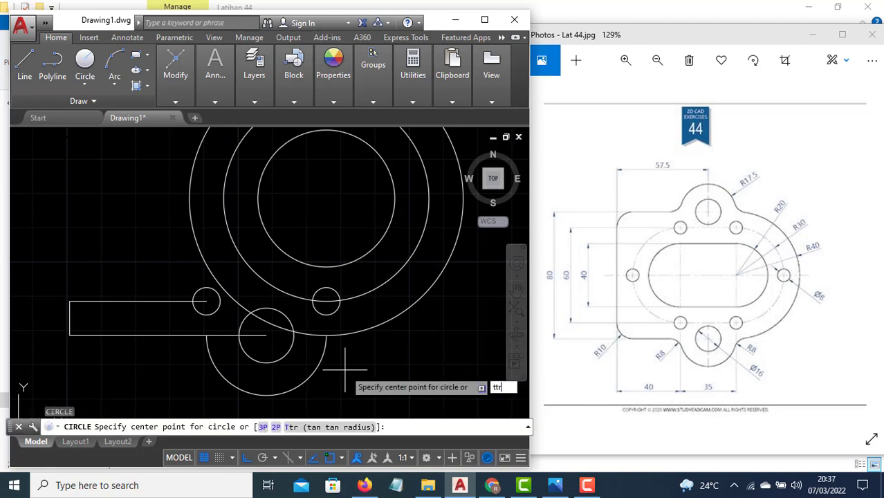
key(Return)
click(328, 355)
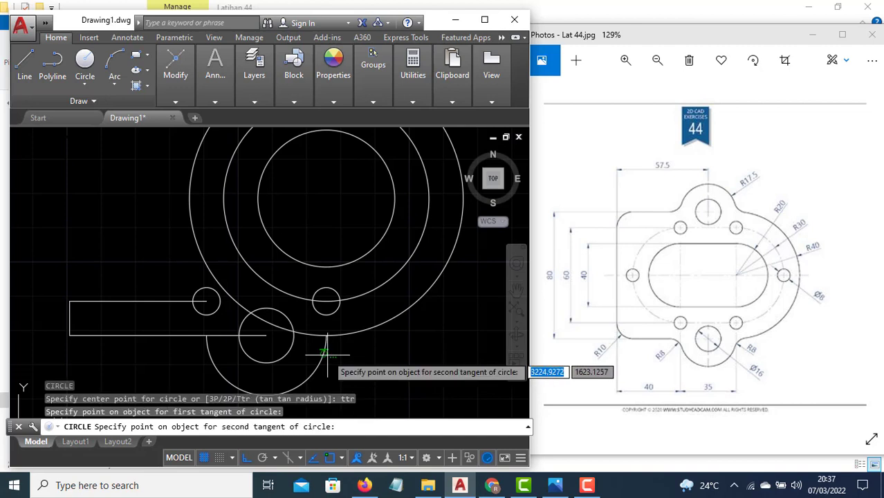
text(8)
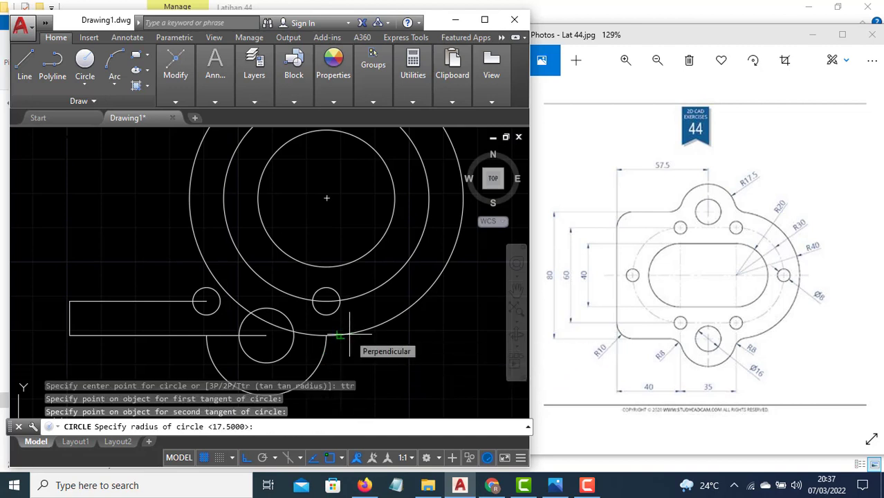
key(Return)
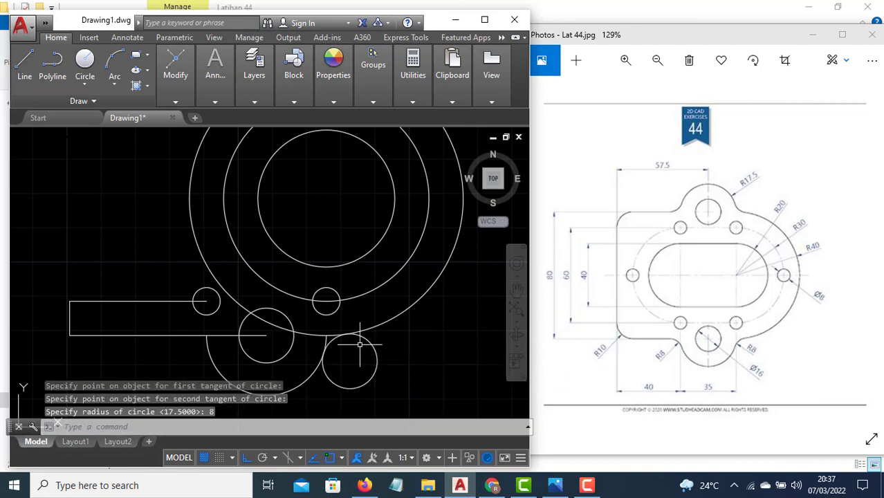
Step: Trim the radius 8 circle, lobe arc and radius 40 circle to leave a smooth fillet right of the lobe
key(Return)
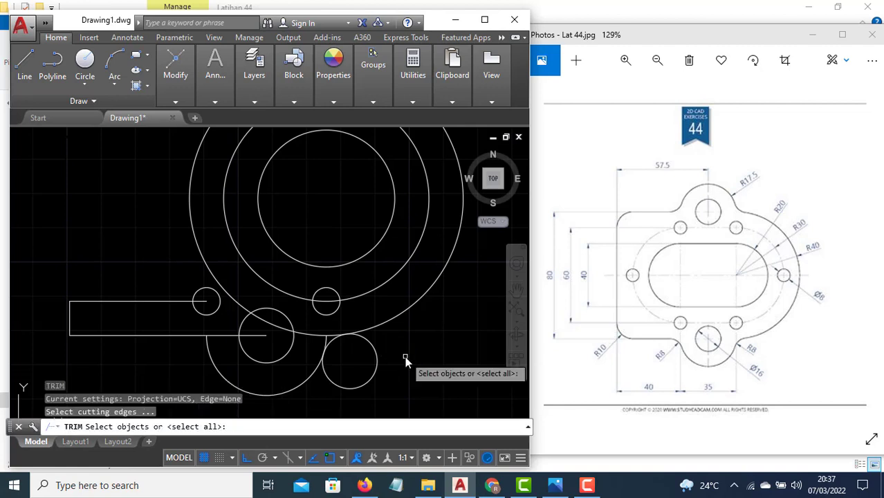
key(Return)
click(346, 342)
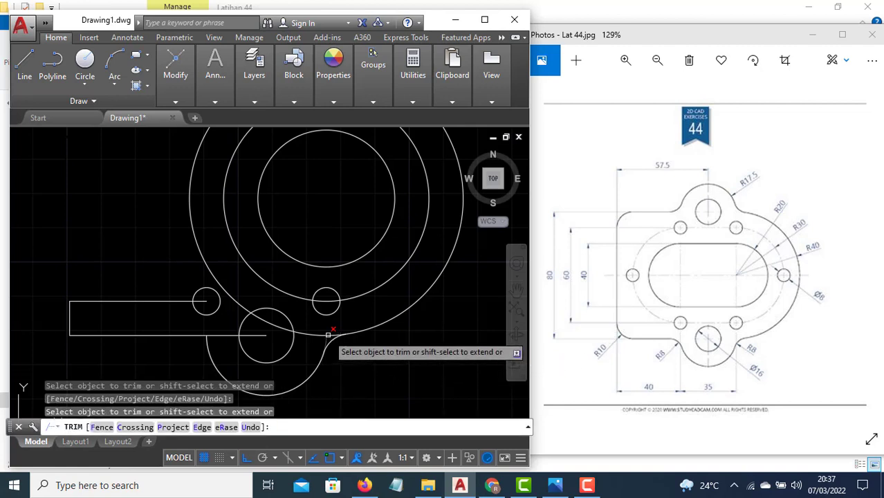
click(332, 336)
click(327, 337)
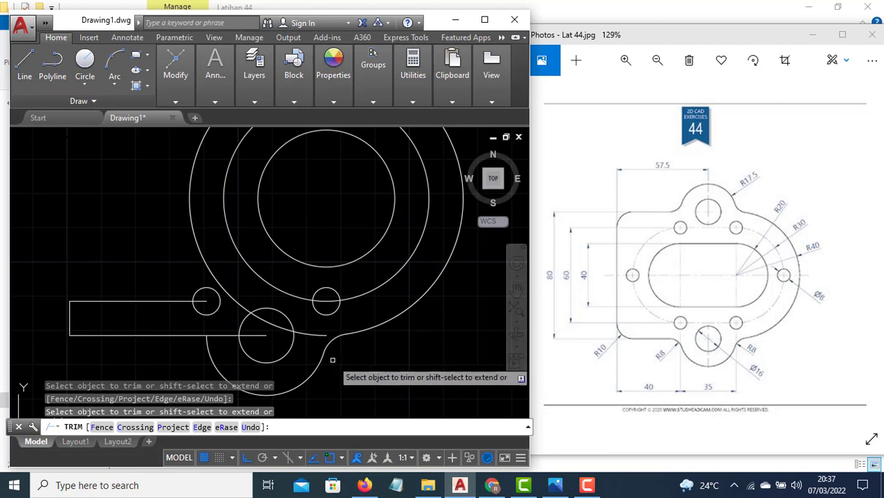
key(Escape)
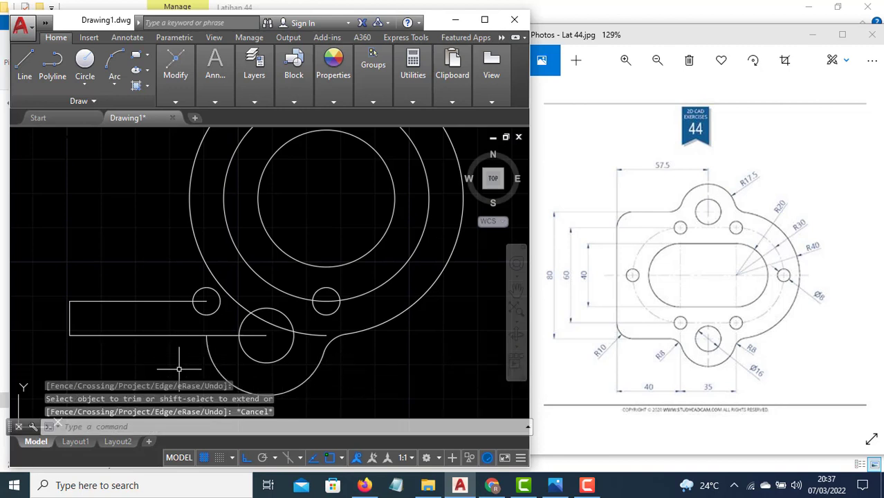
Step: Draw a radius 8 circle tangent to the 57.5 mm line and the left side of the radius 17.5 arc
text(c)
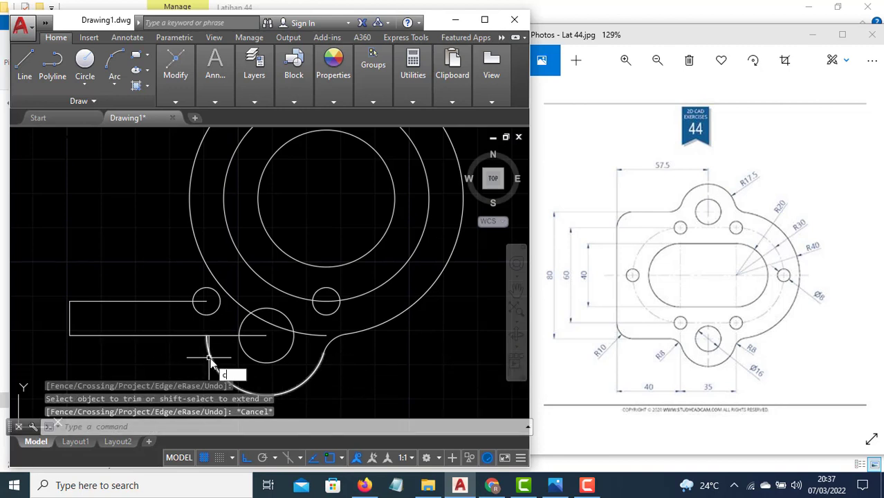
key(Return)
text(ttr)
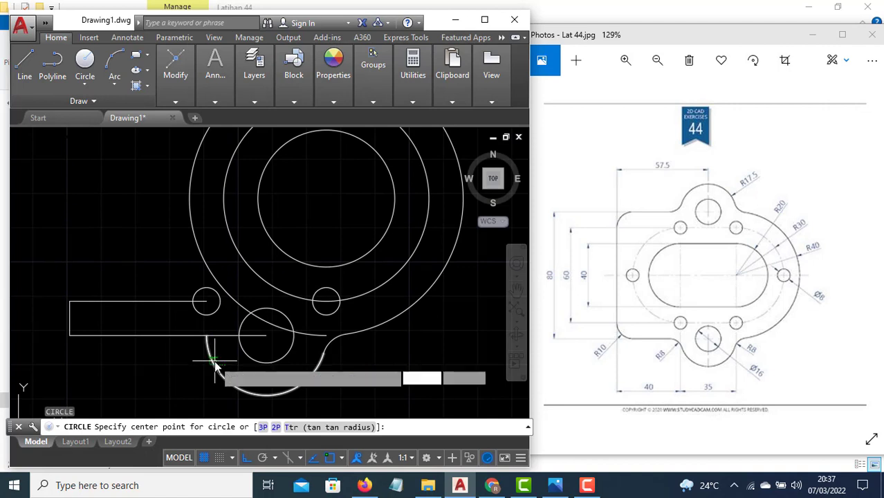
key(Return)
click(193, 335)
click(207, 350)
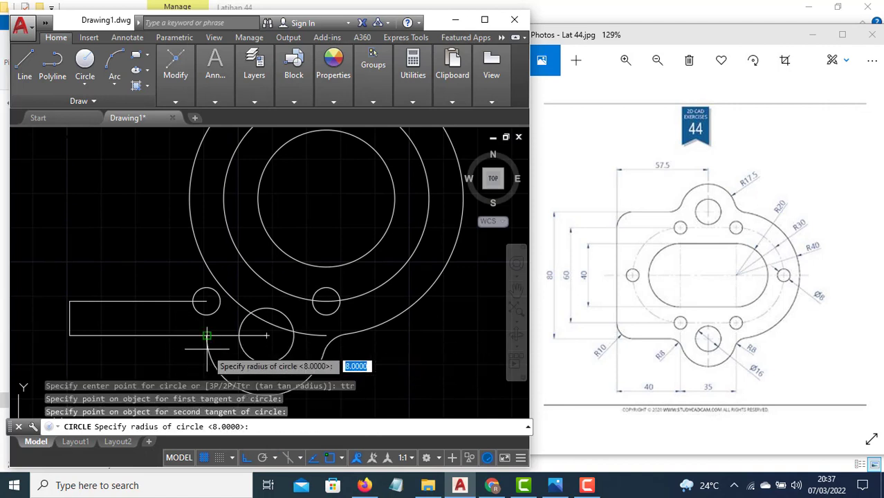
text(8)
key(Return)
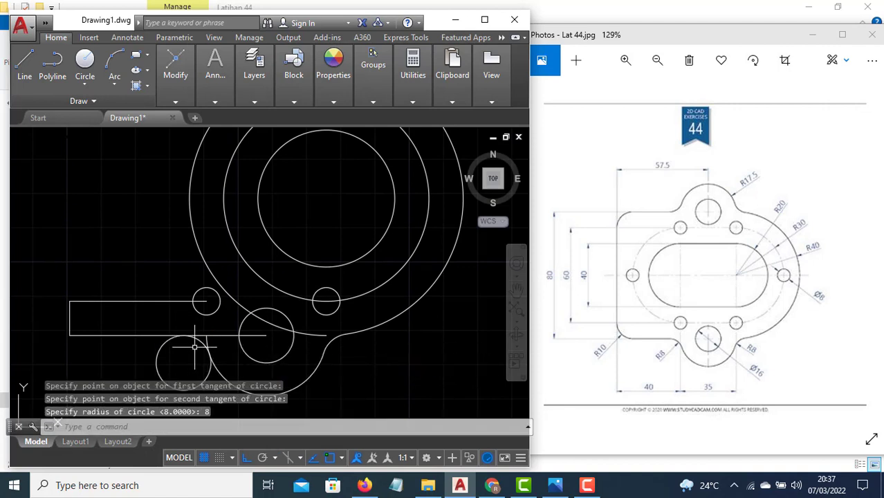
Step: Trim the radius 8 circle, lobe arc and 57.5 mm line to leave a smooth fillet left of the lobe
key(Return)
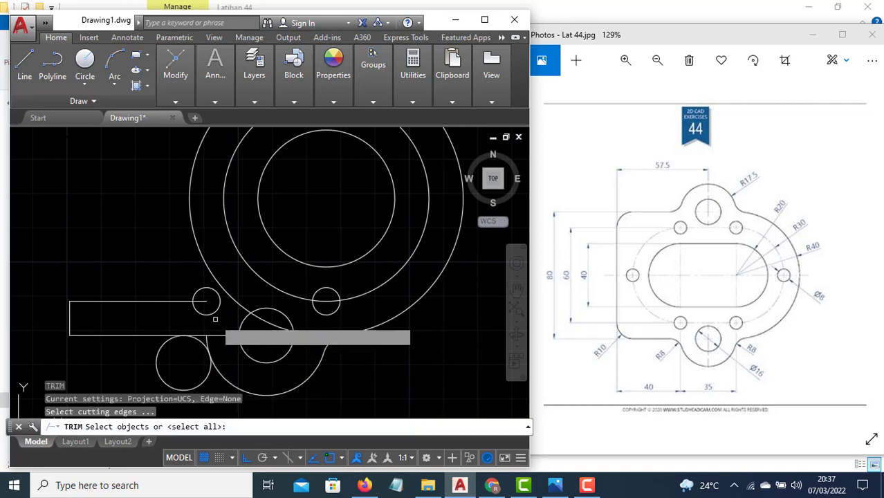
key(Return)
click(207, 339)
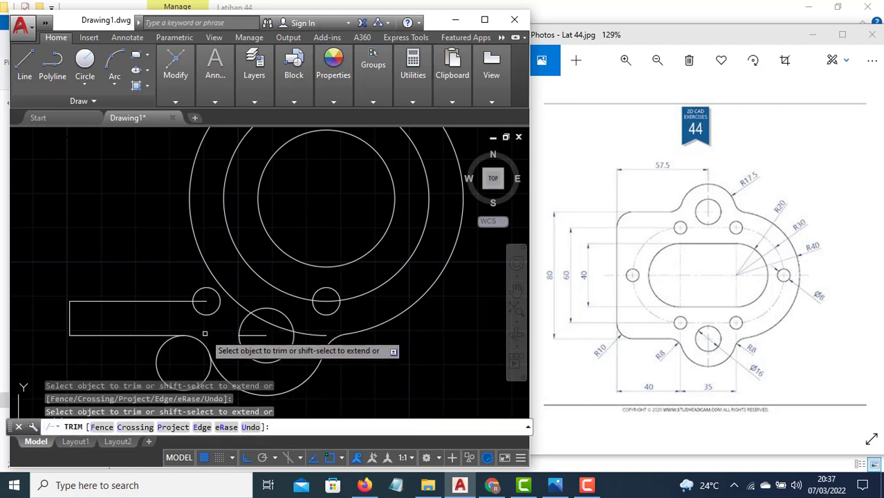
click(166, 342)
key(Escape)
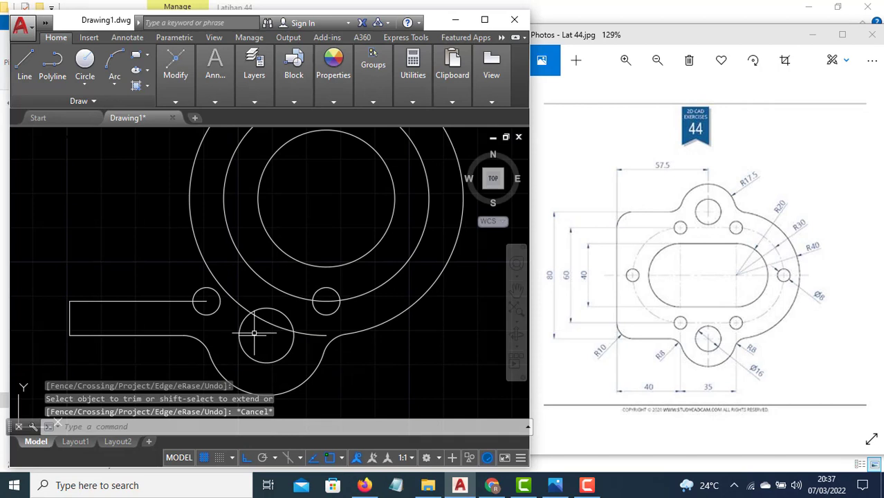
Step: Erase the leftover piece of the 57.5 mm line inside the 16 mm circle
click(255, 333)
click(253, 336)
text(e)
key(Return)
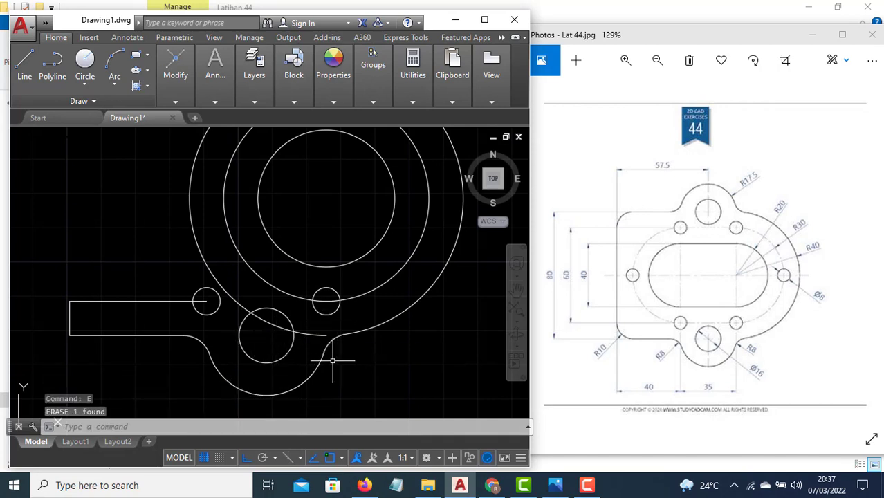
Step: Draw connected lines from the left end of the 40 mm line: 30 mm up, then across to the large circles' common centre
scroll(340, 375, up, 1)
scroll(346, 371, down, 3)
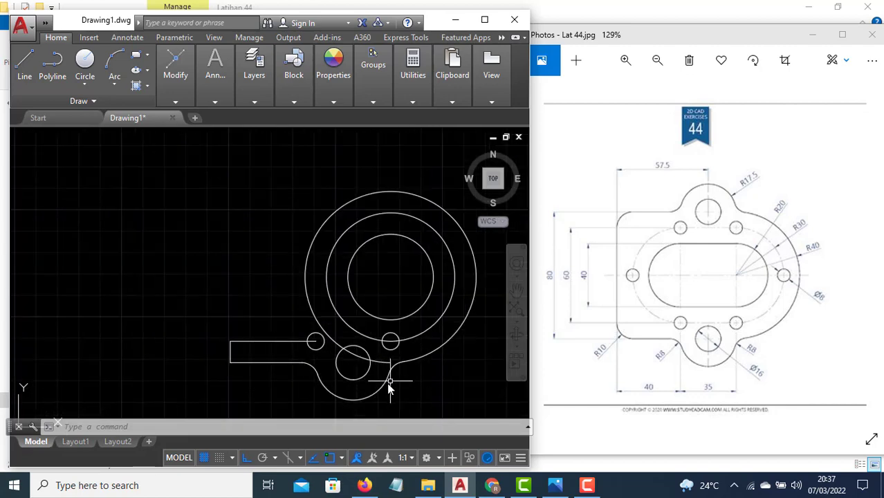
text(l)
key(Return)
click(230, 340)
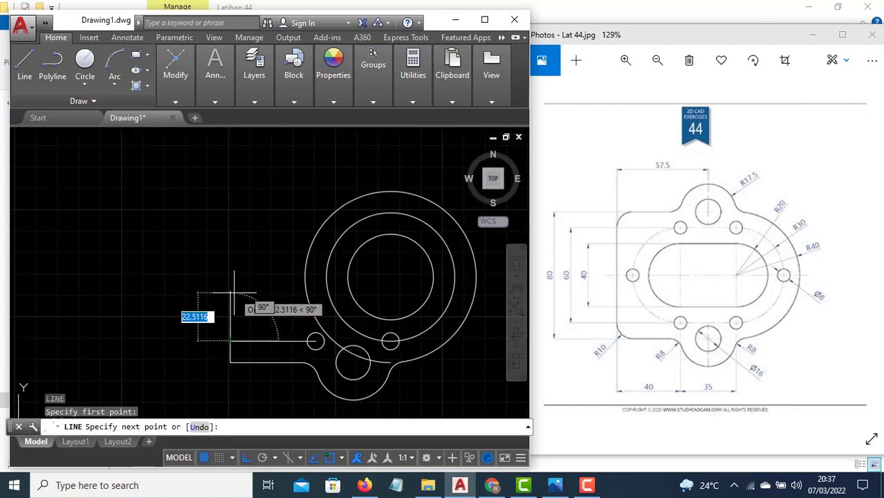
text(30)
key(Return)
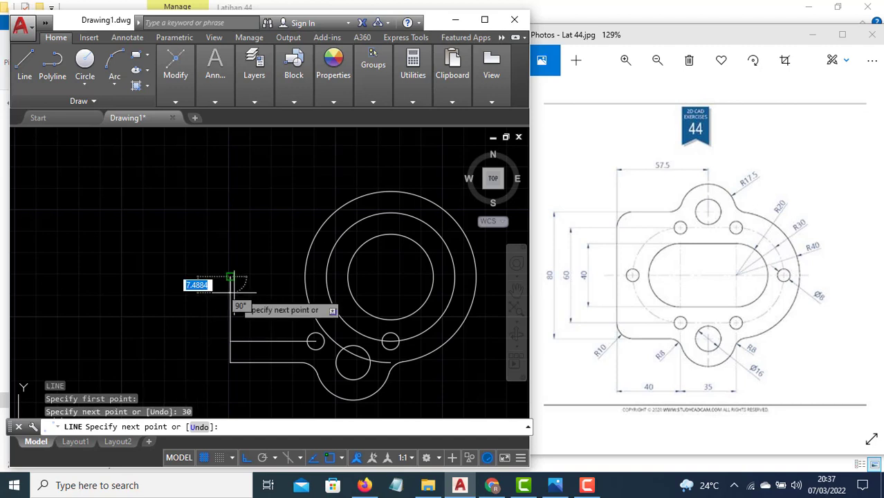
click(390, 277)
key(Return)
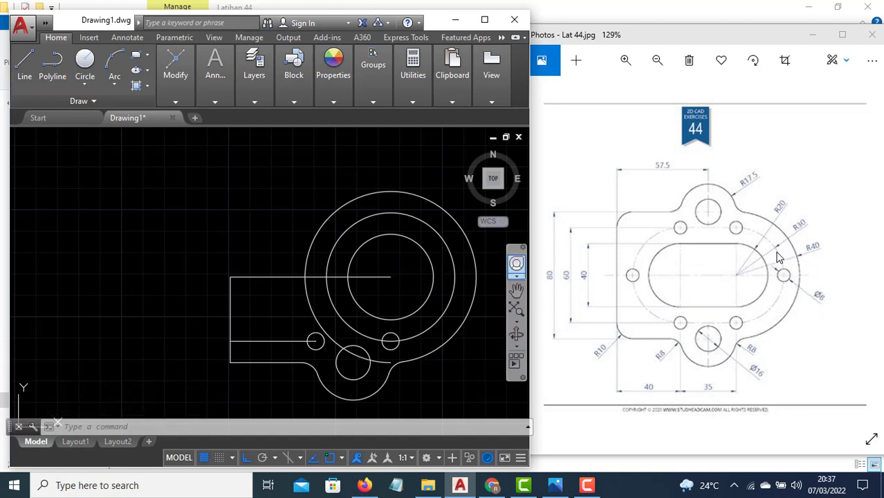
Step: Change the radius 30 circle's colour to red and its linetype to a dash-dot centre line
click(409, 217)
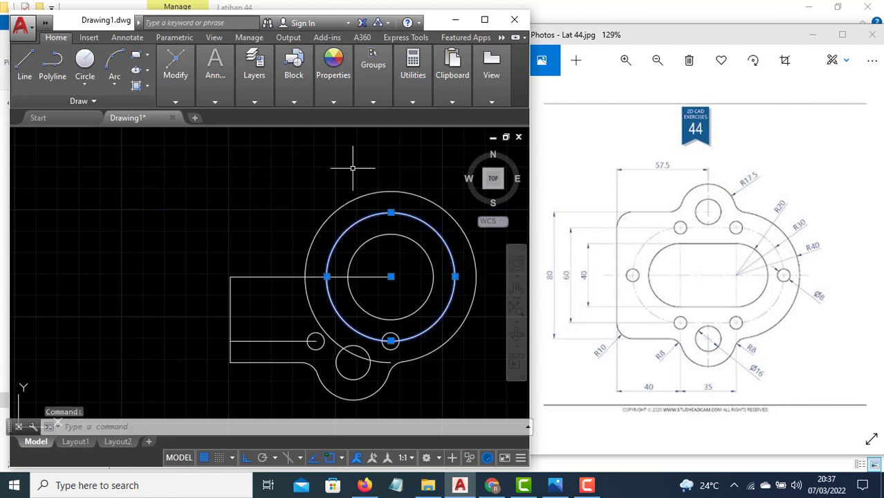
click(333, 103)
click(384, 118)
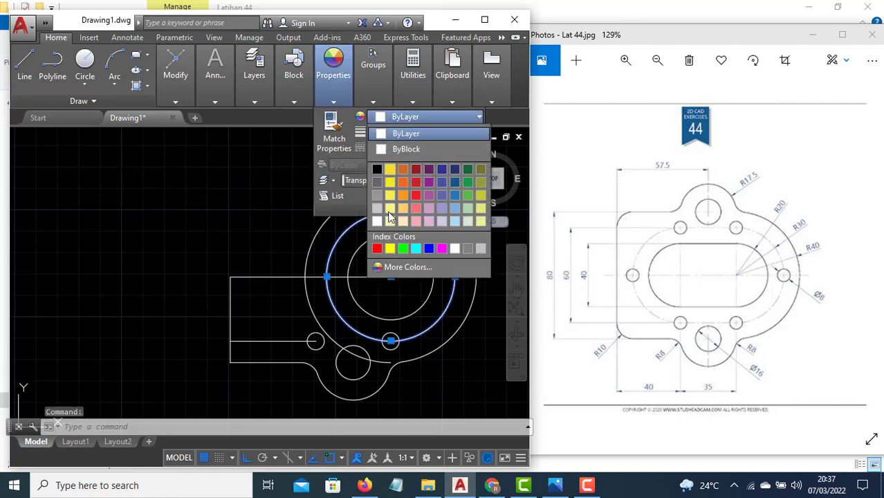
click(378, 246)
click(416, 147)
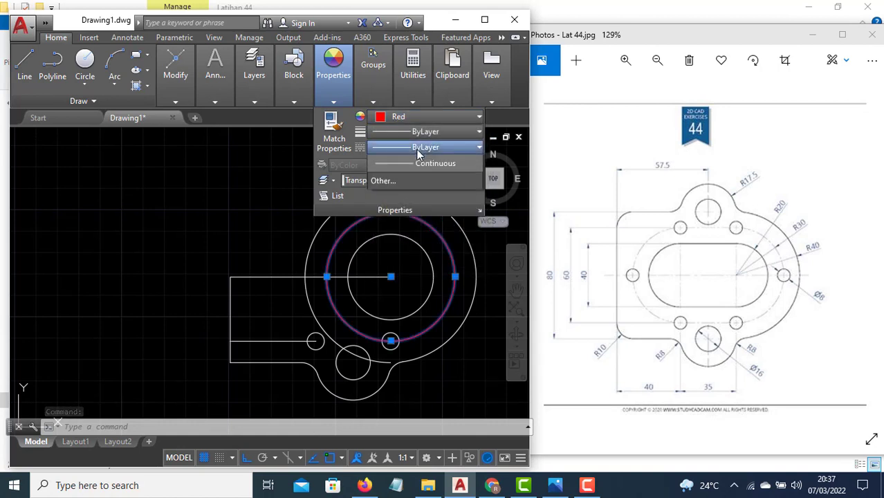
click(406, 196)
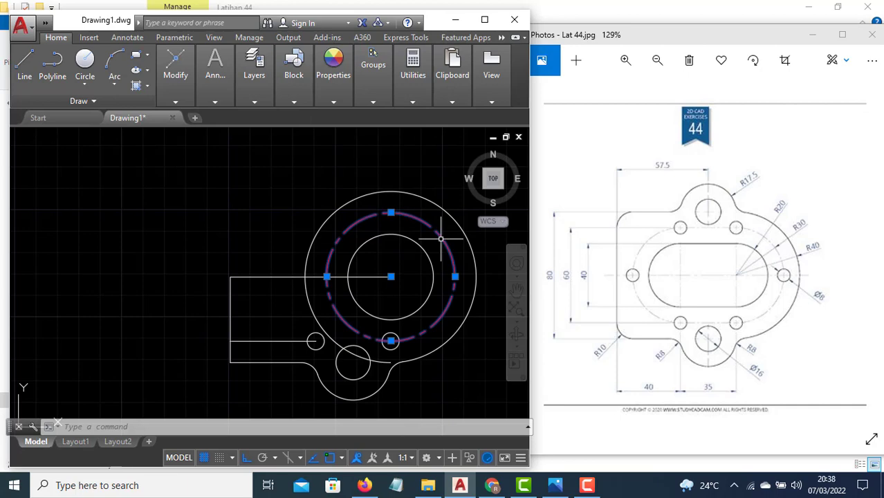
Step: Reduce the linetype scale of the radius 30 circle so its centre-line dashes are finer
right_click(419, 222)
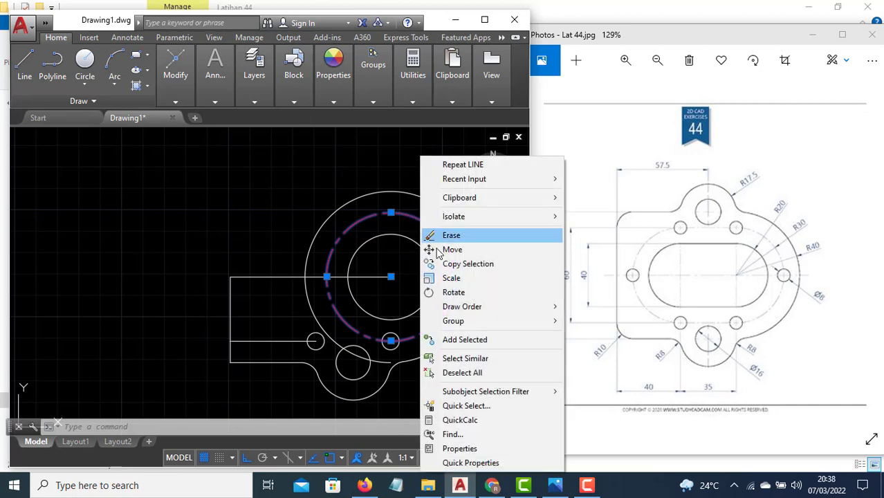
click(466, 449)
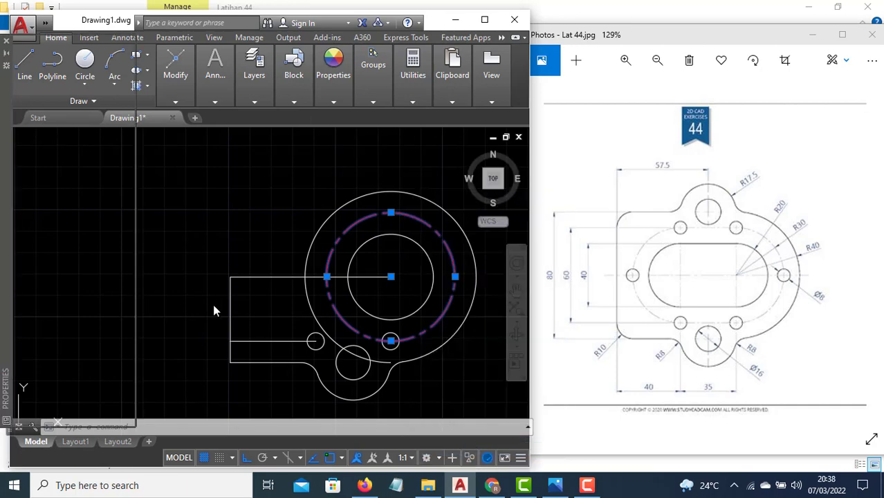
click(86, 118)
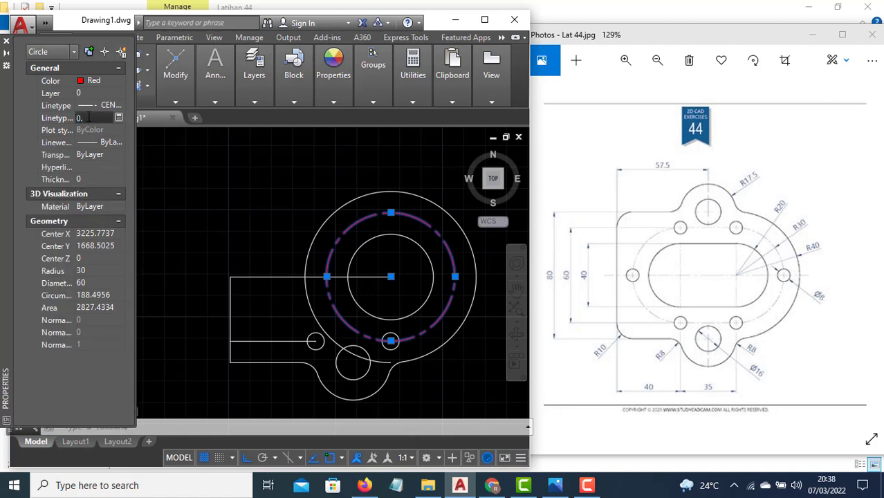
key(Escape)
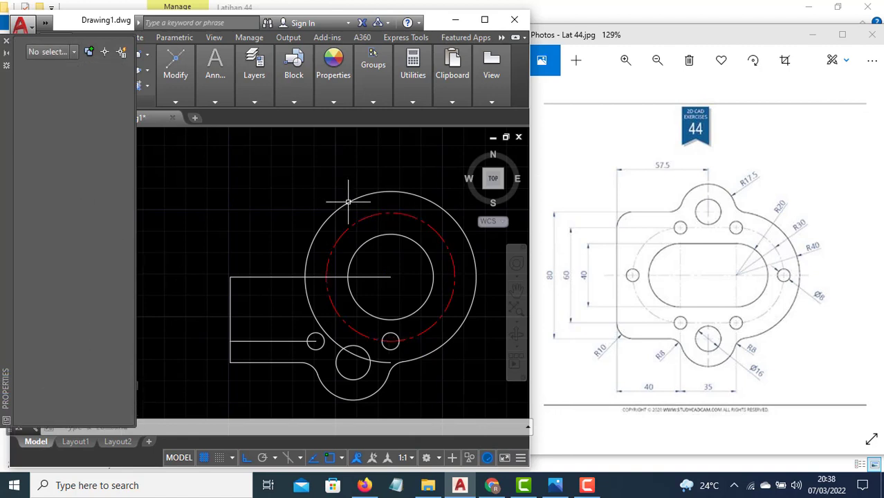
click(6, 43)
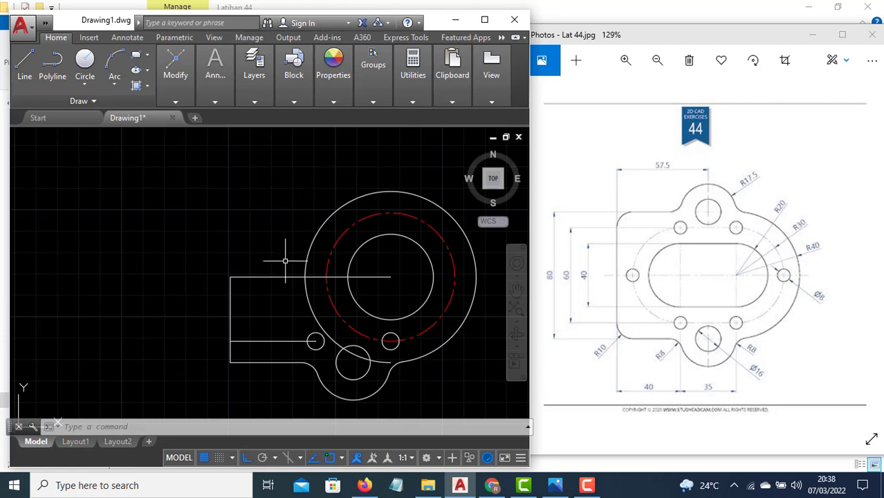
Step: Draw a vertical line from the centre of the right 8 mm hole up past the top of the radius 40 circle
key(Escape)
key(Escape)
text(l)
key(Return)
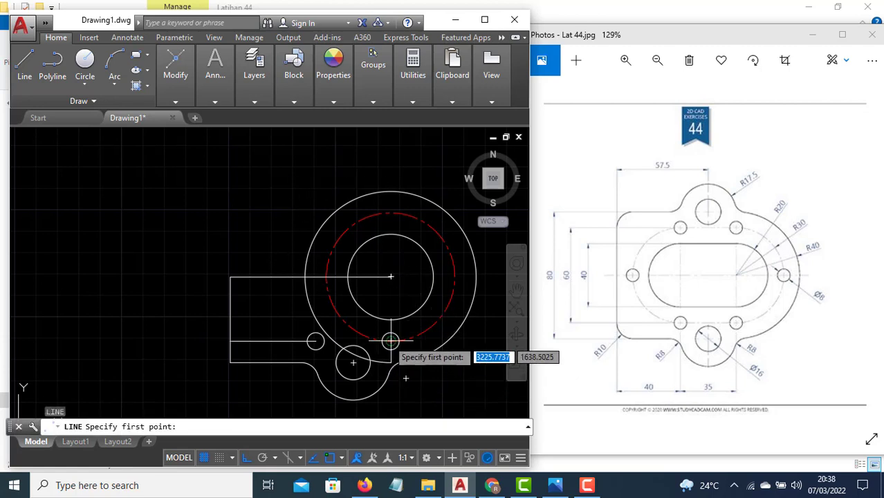
click(390, 341)
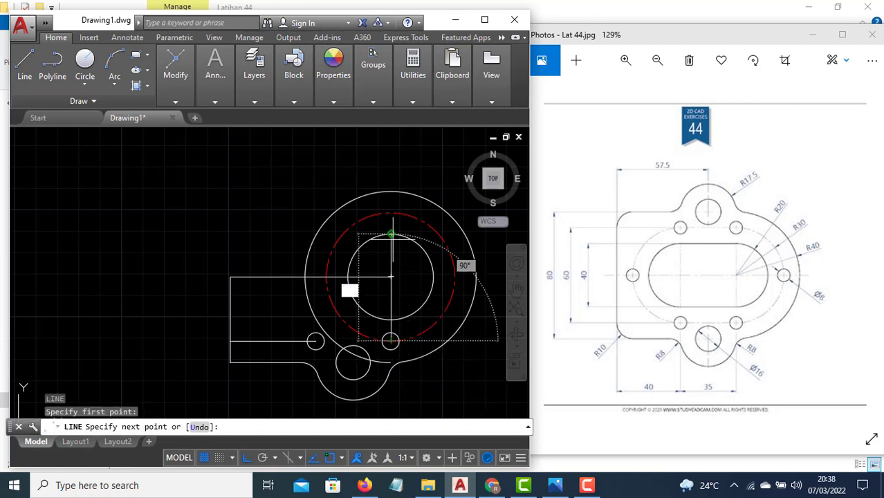
click(391, 176)
key(Return)
Step: Trim away the left halves of the radius 40, 30 and 20 circles at the vertical line
text(tr)
key(Return)
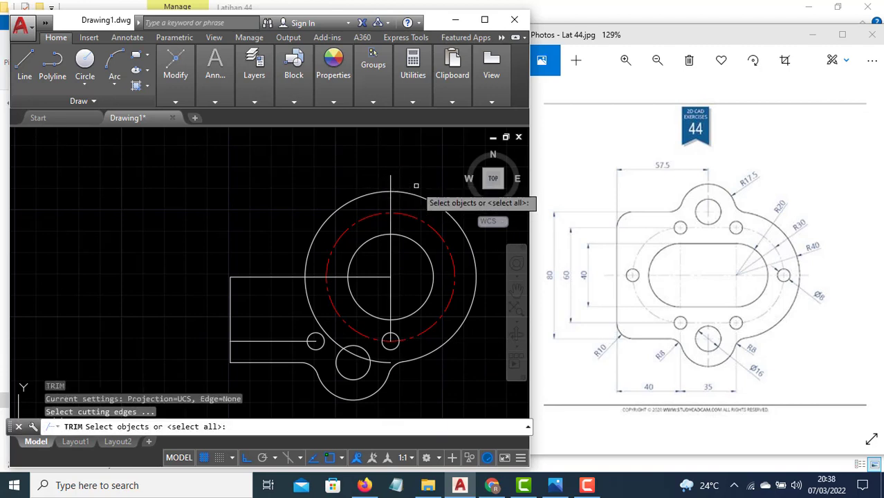
key(Return)
click(375, 193)
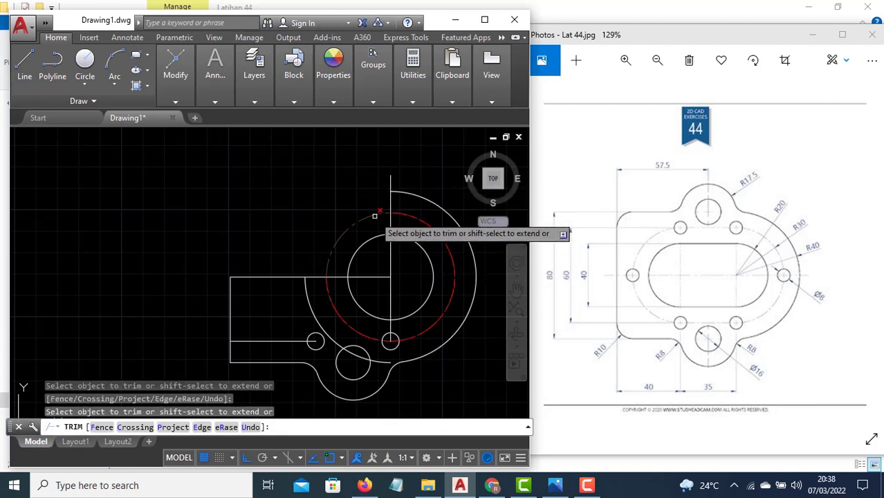
click(376, 215)
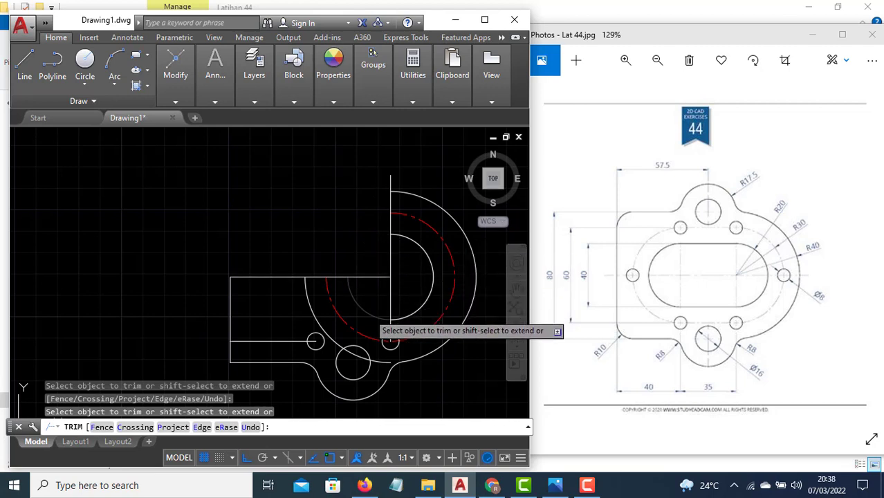
click(370, 315)
click(364, 332)
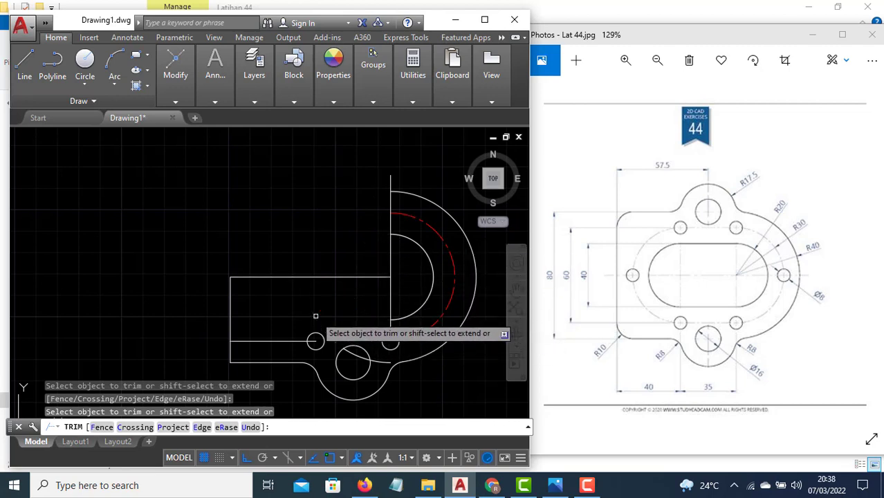
key(Escape)
Step: Erase the leftover radius 40 arc piece crossing the 16 mm circle
click(380, 360)
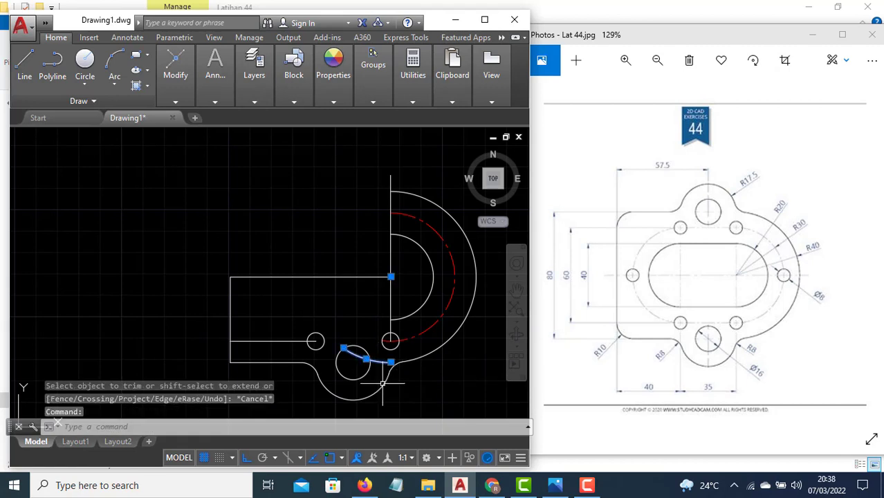
text(e)
key(Return)
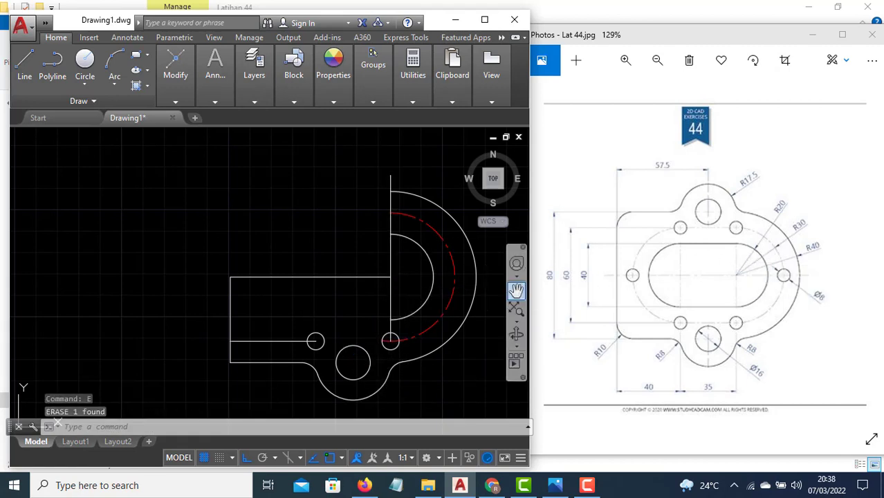
Step: Stretch the right end of the horizontal centre line to the rightmost point of the radius 40 arc
click(377, 277)
click(390, 276)
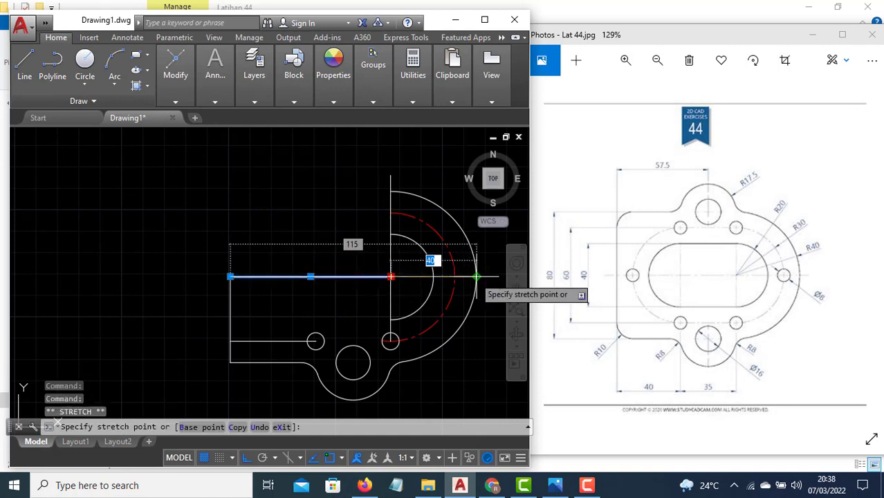
click(476, 277)
key(Escape)
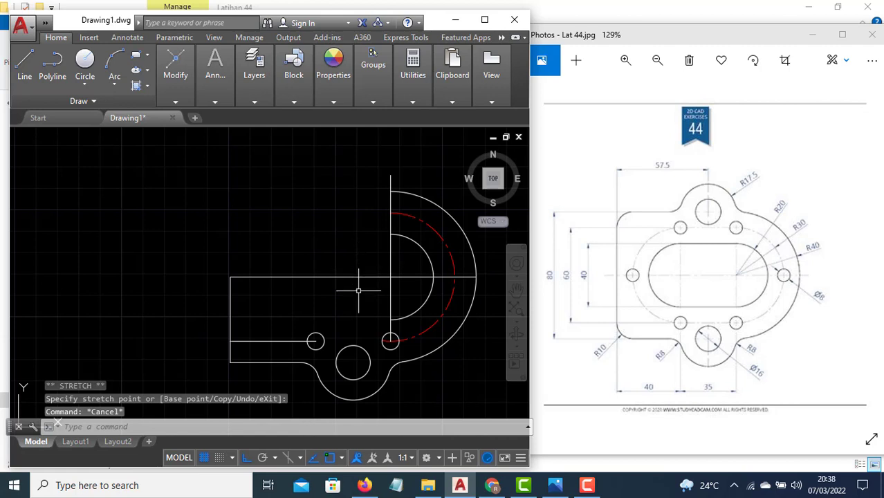
Step: Mirror the radius 20 and radius 30 arcs about the vertical axis through the 16 mm circle's centre, keeping the originals
click(445, 325)
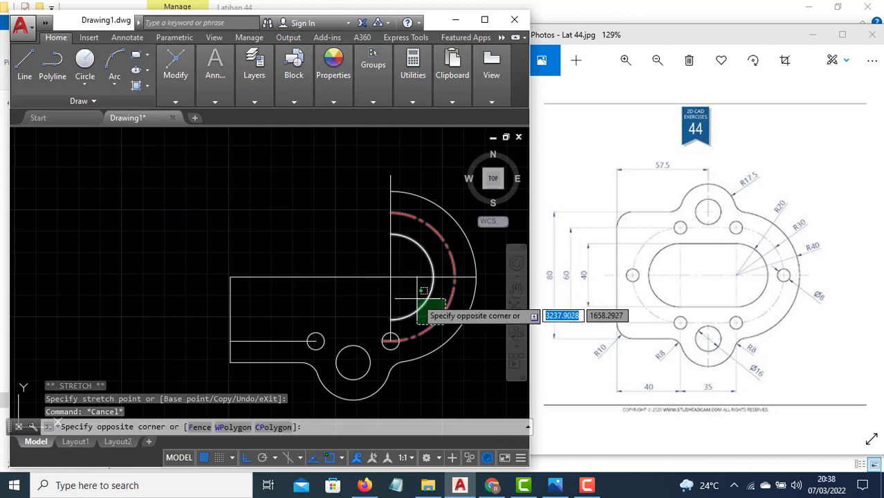
click(417, 299)
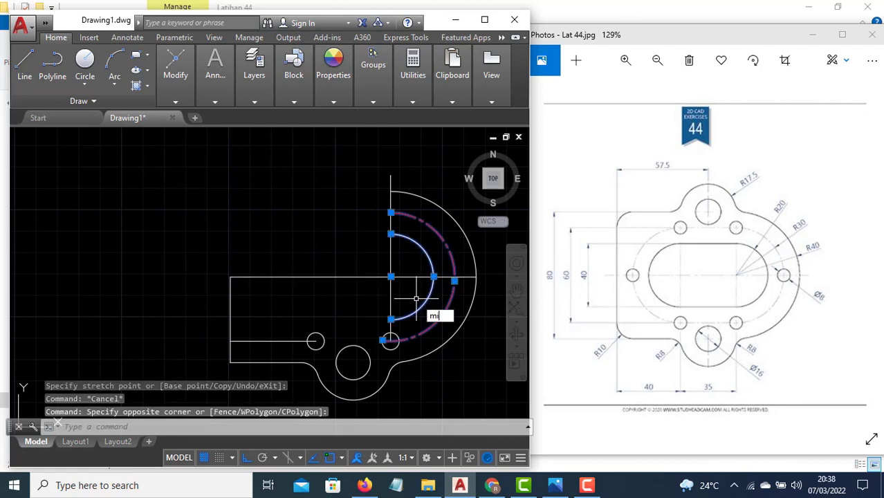
key(Return)
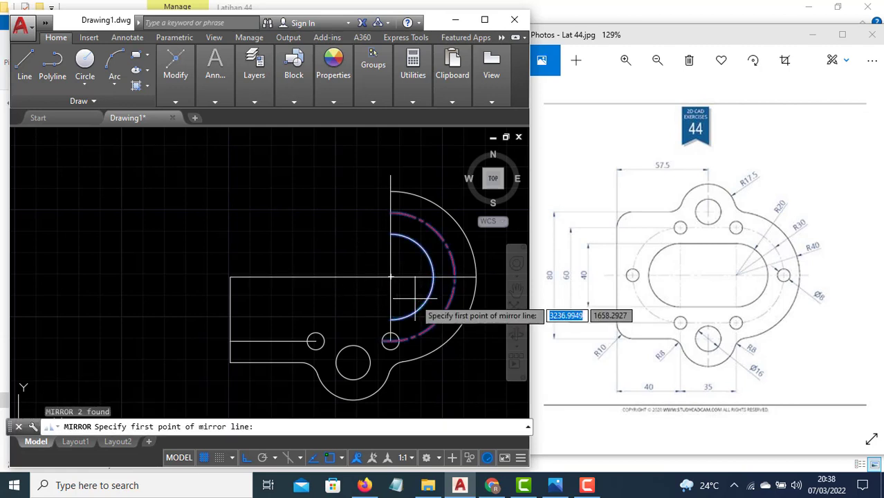
click(358, 277)
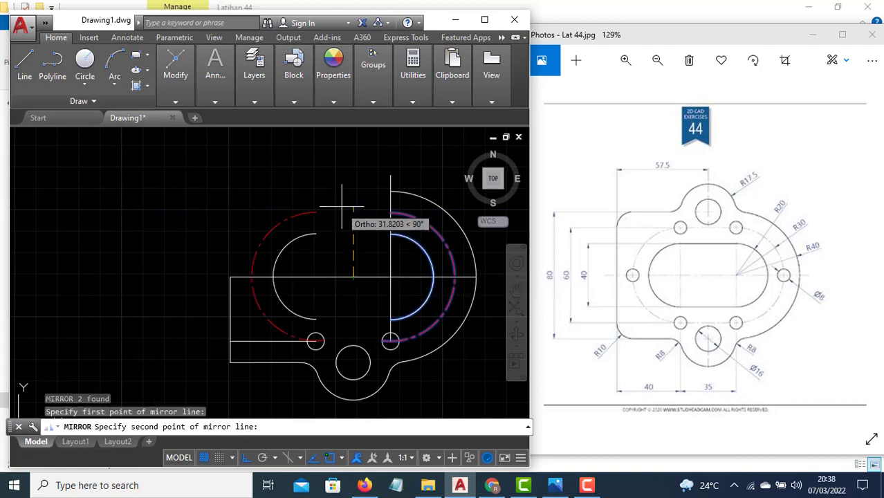
click(347, 178)
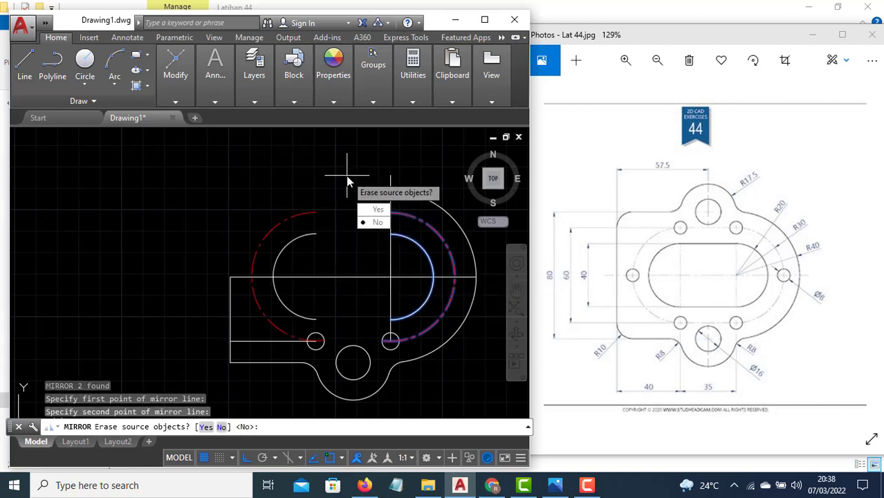
text(n)
key(Return)
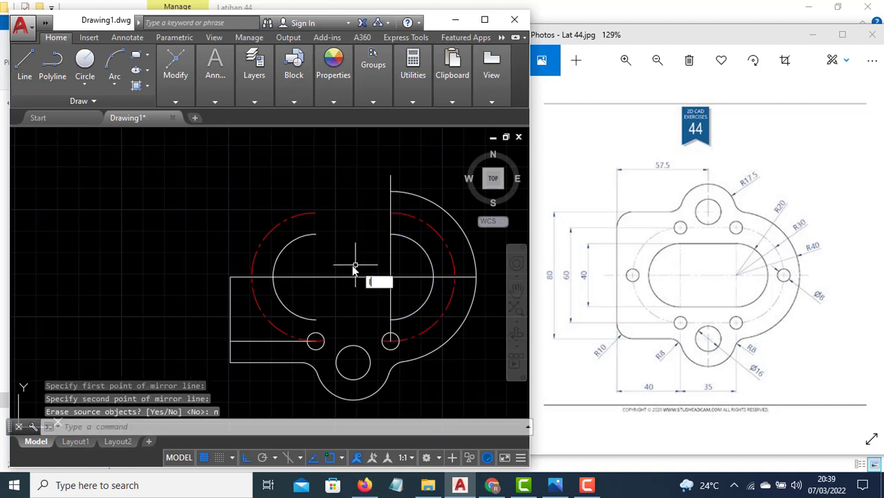
Step: Close the slot with horizontal lines joining the upper and lower ends of the two radius 20 arcs
text(l)
key(Return)
click(392, 235)
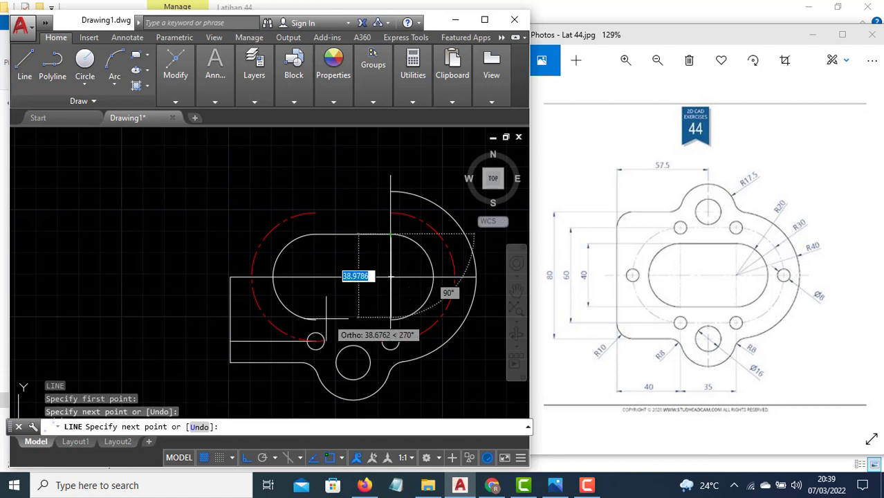
click(326, 319)
key(Return)
key(Return)
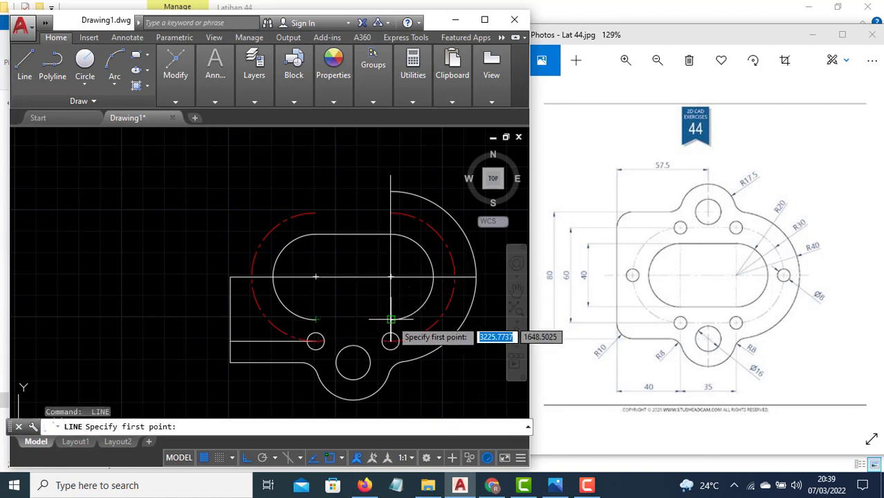
click(391, 319)
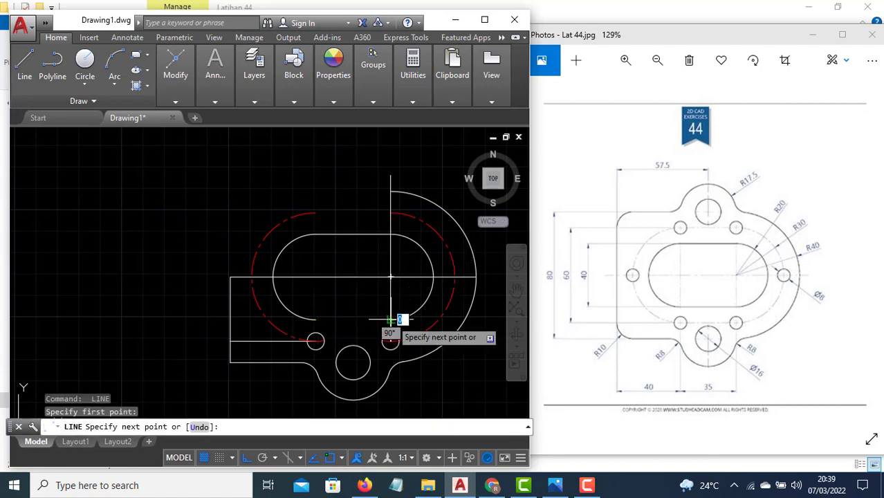
click(316, 319)
key(Return)
Step: Draw horizontal lines joining the two red radius 30 arcs at their upper ends and between the lower 8 mm hole centres
key(Return)
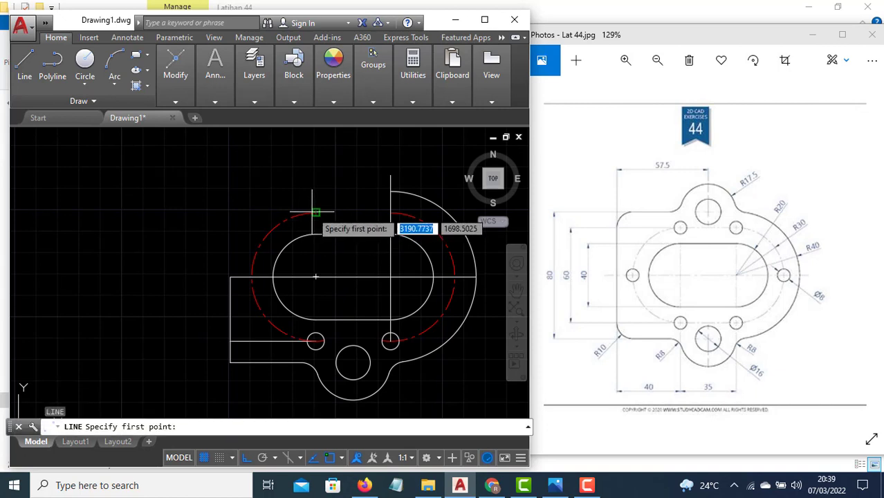
click(315, 212)
click(390, 212)
key(Return)
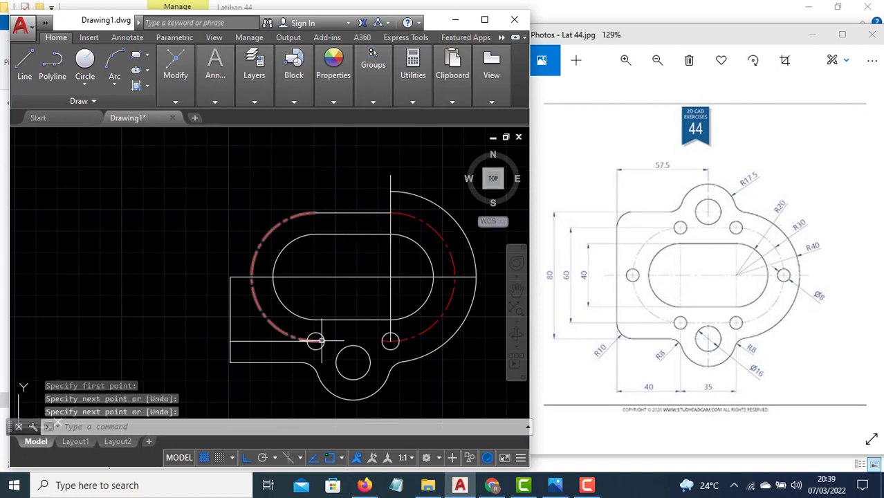
key(Return)
click(315, 340)
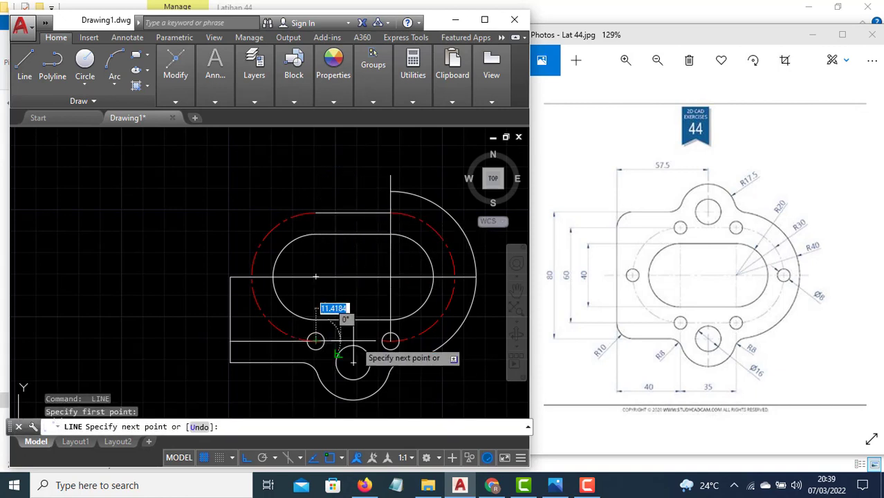
click(391, 340)
key(Return)
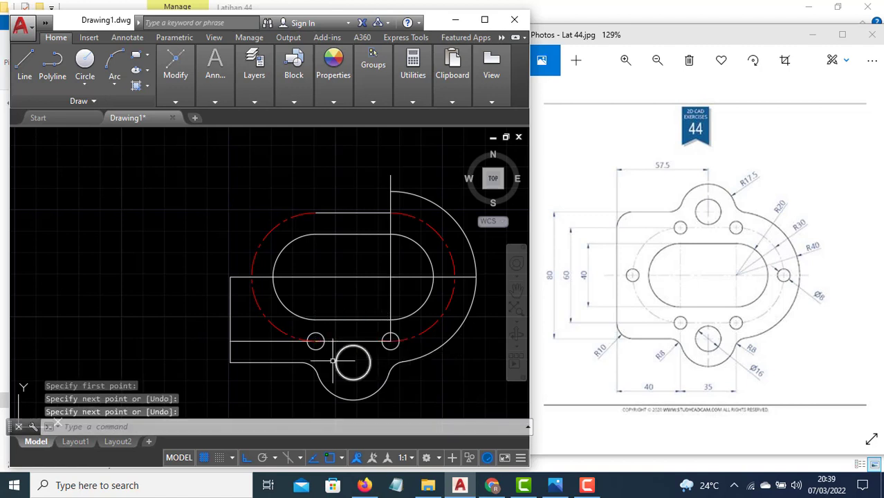
Step: Match the properties of the red centre-line arc onto the two horizontal lines joining the radius 30 arcs
click(350, 212)
key(Escape)
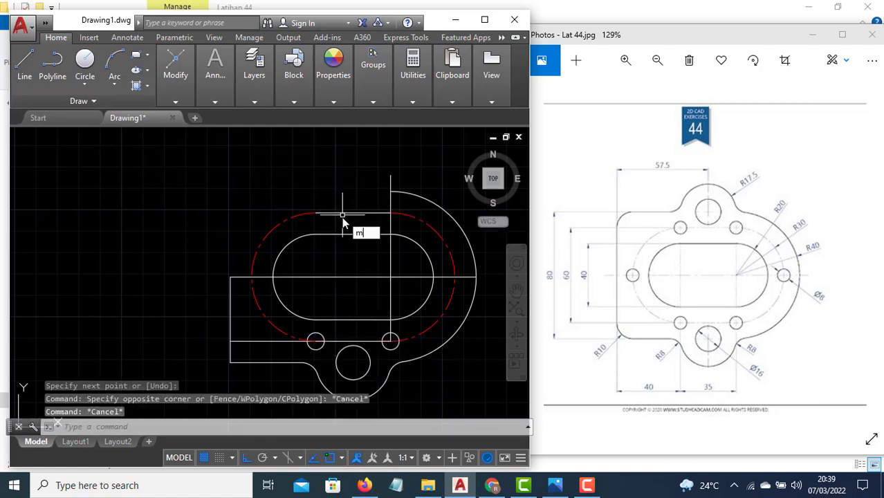
text(ma)
key(Return)
click(285, 224)
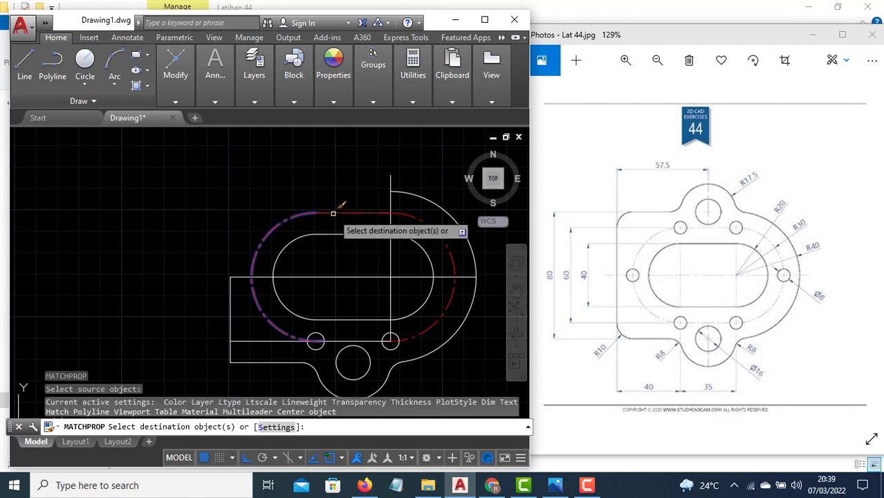
click(346, 341)
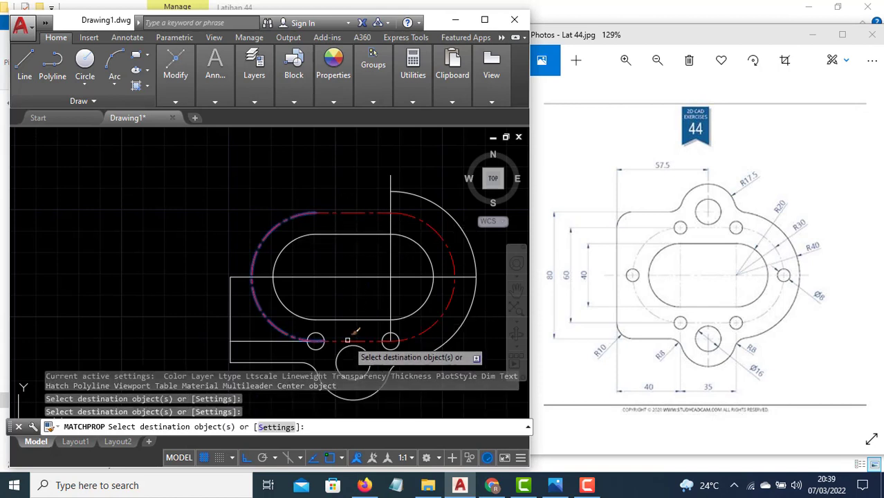
Step: Draw an 8 mm diameter circle centred on the rightmost point of the red radius 30 arc
key(Escape)
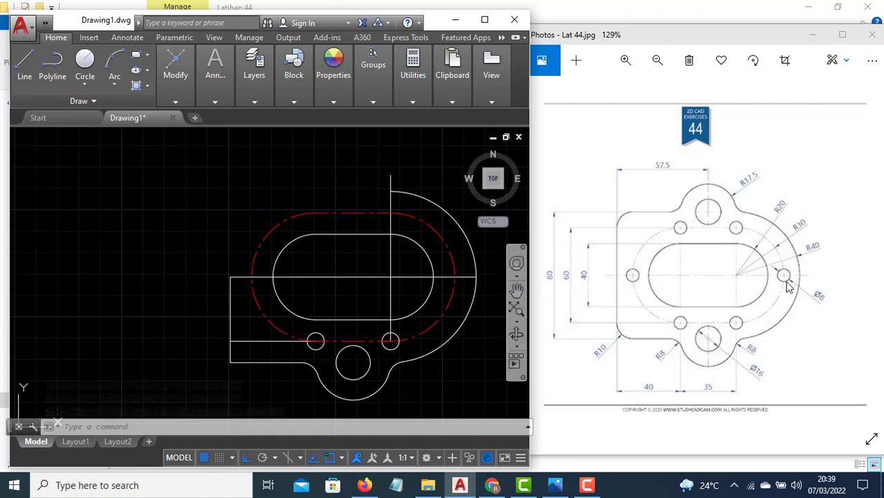
text(c)
key(Return)
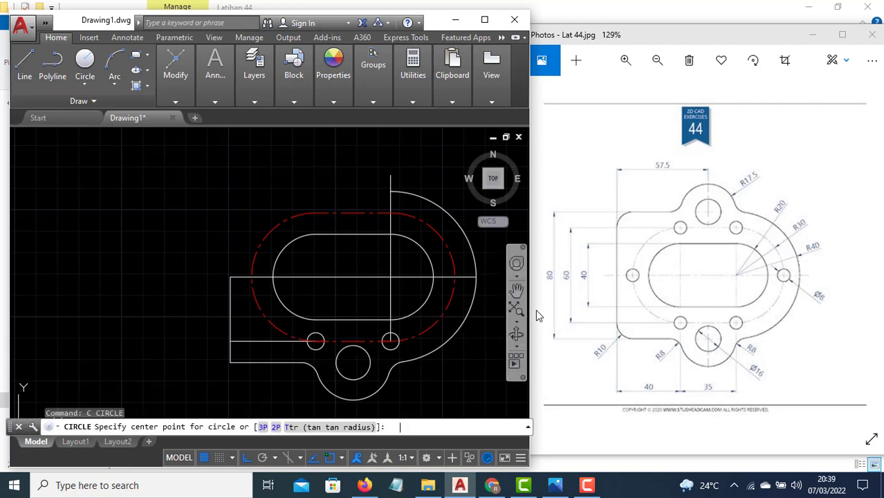
click(390, 277)
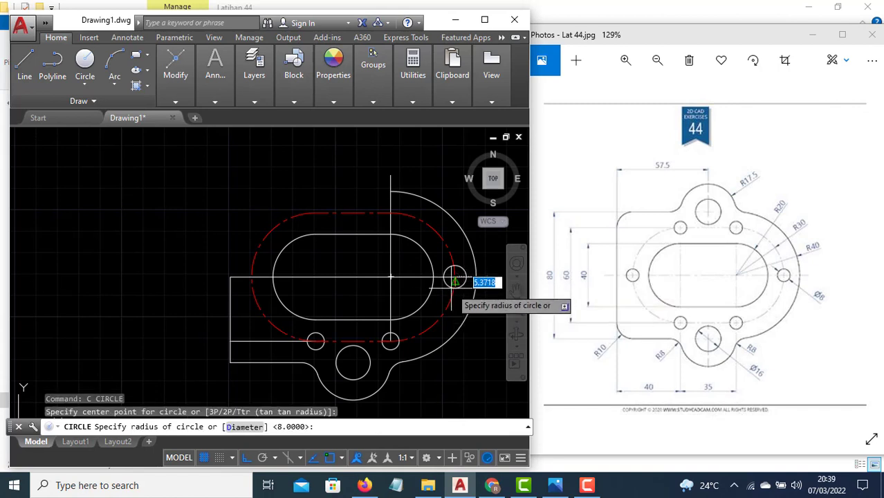
text(d)
key(Return)
text(8)
key(Return)
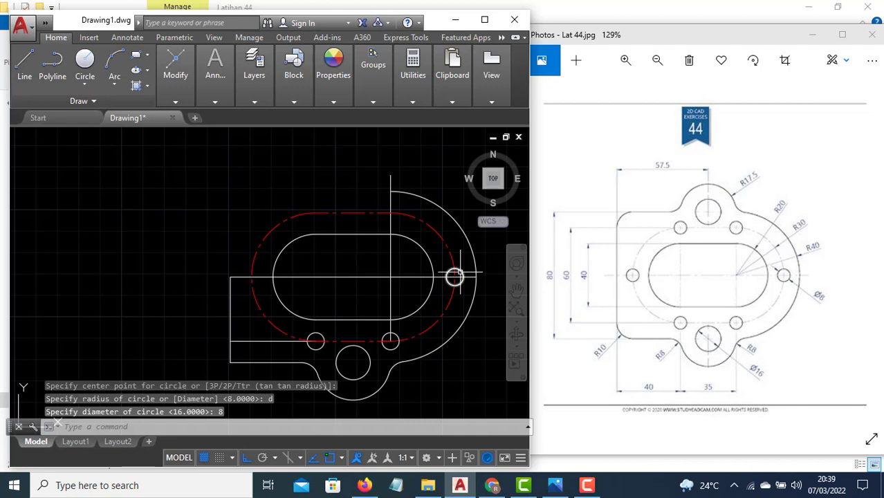
Step: Mirror the 8 mm circle at the slot's right end about the slot's vertical centre axis, keeping the original
click(454, 276)
key(Return)
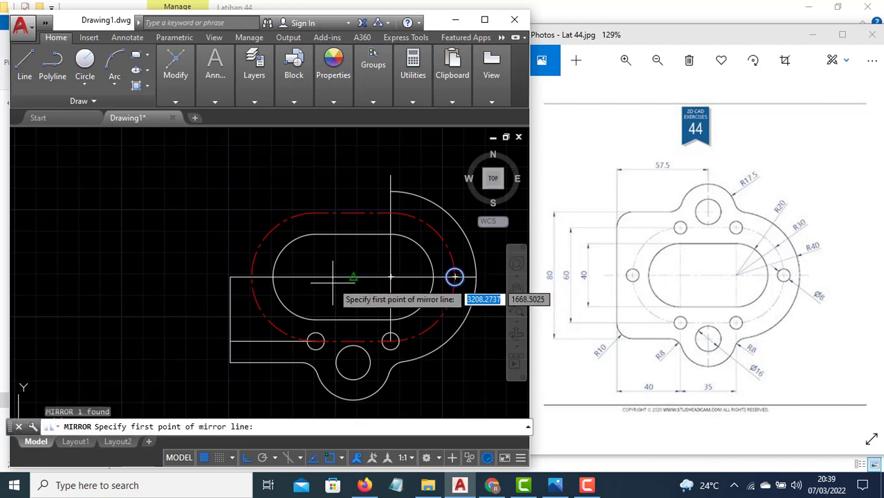
click(353, 277)
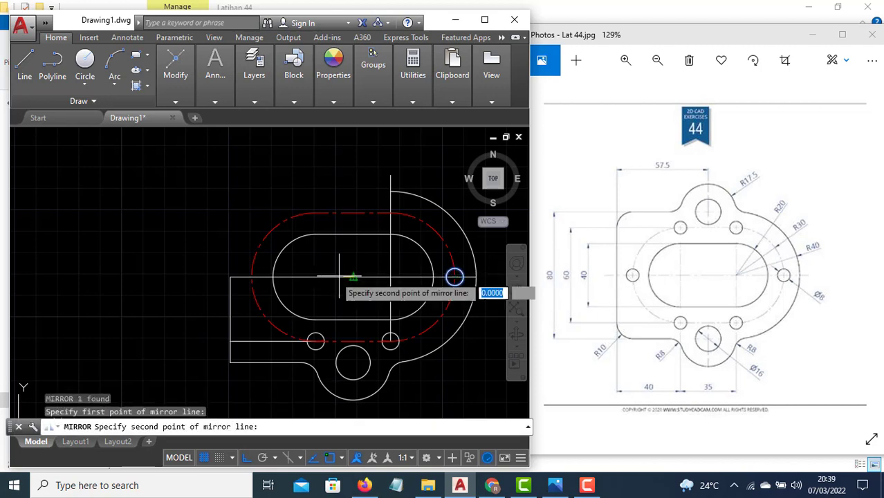
click(350, 184)
text(n)
key(Return)
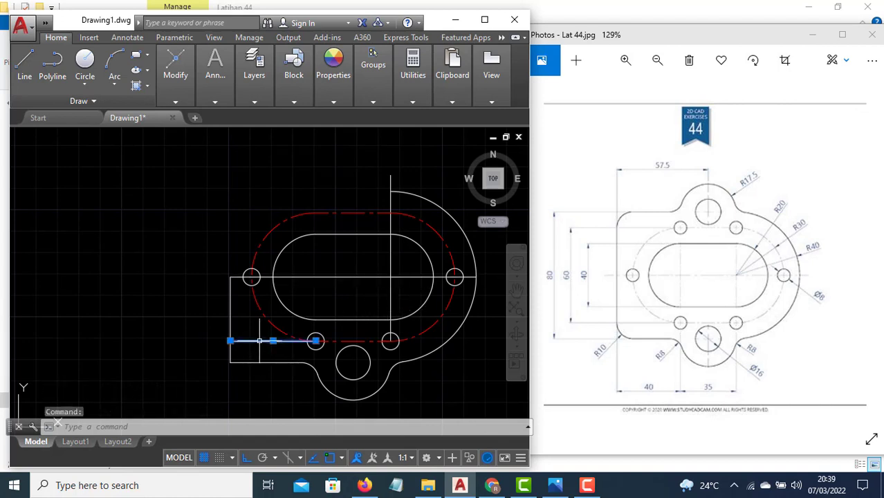
Step: Erase the horizontal construction line beside the lower left hole and the two construction lines crossing at the right arc centre
text(E)
key(Return)
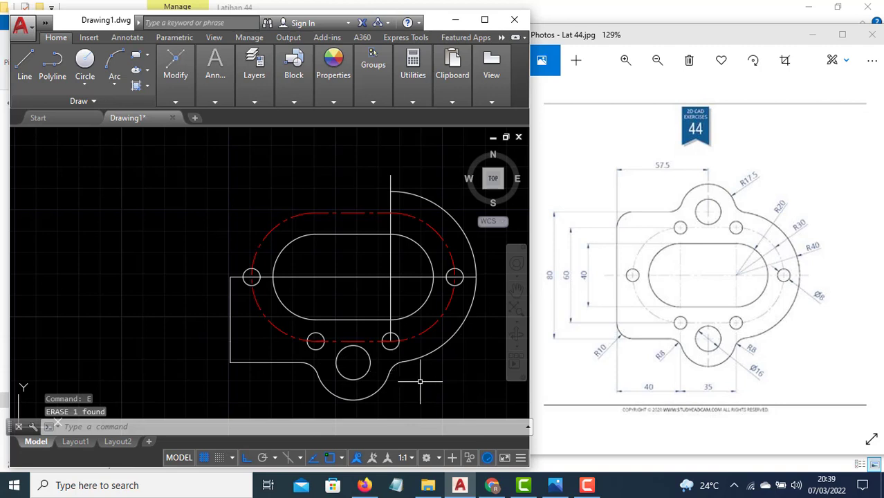
click(408, 290)
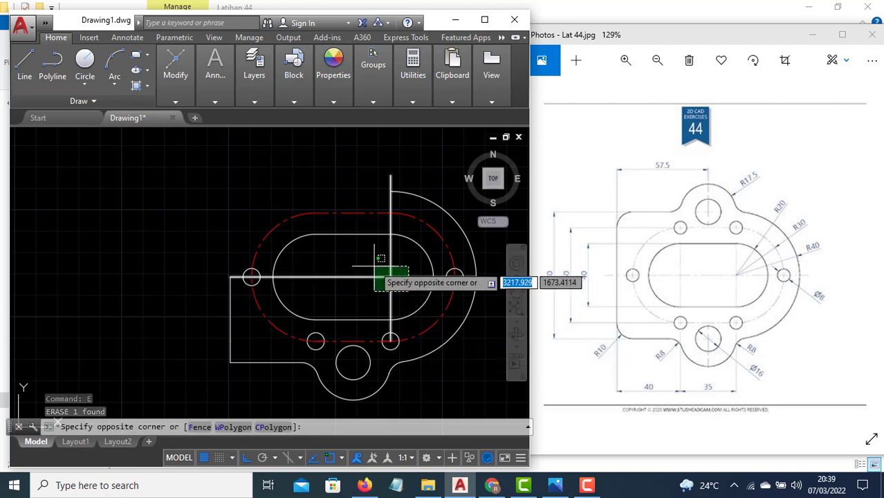
click(374, 266)
text(E)
key(Return)
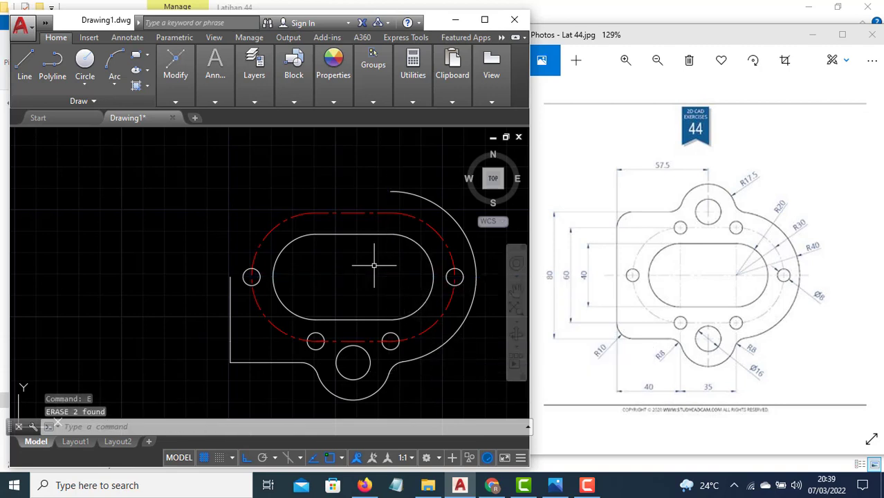
Step: Mirror the lower and left outline, its lobe with fillets, the 16 mm hole and two lower 8 mm holes about the horizontal centre axis, keeping the originals
click(418, 412)
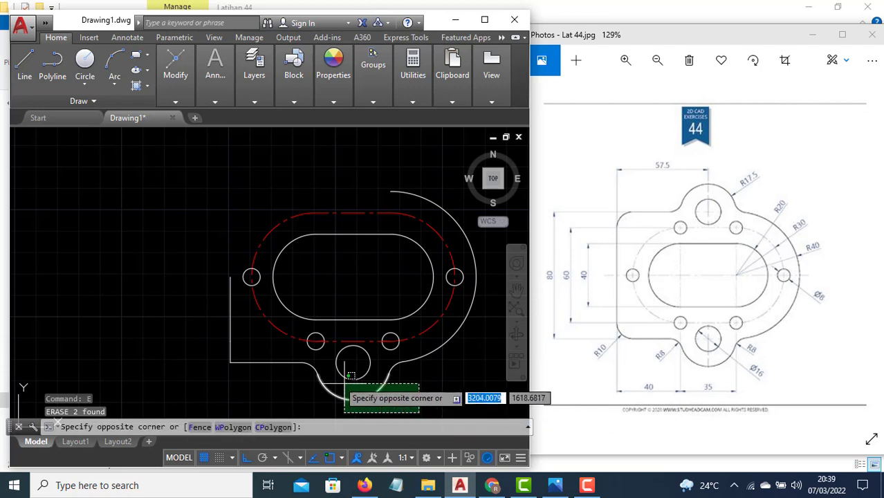
click(283, 376)
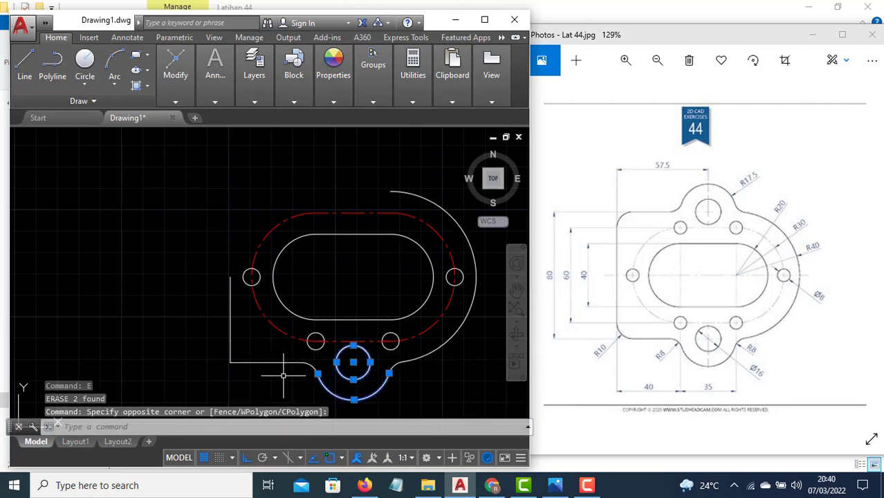
click(302, 379)
click(194, 352)
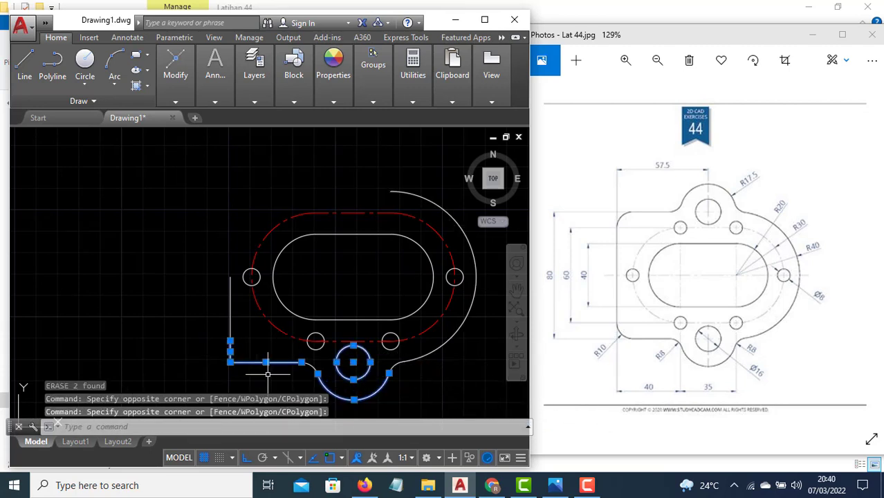
click(317, 379)
click(276, 355)
click(230, 325)
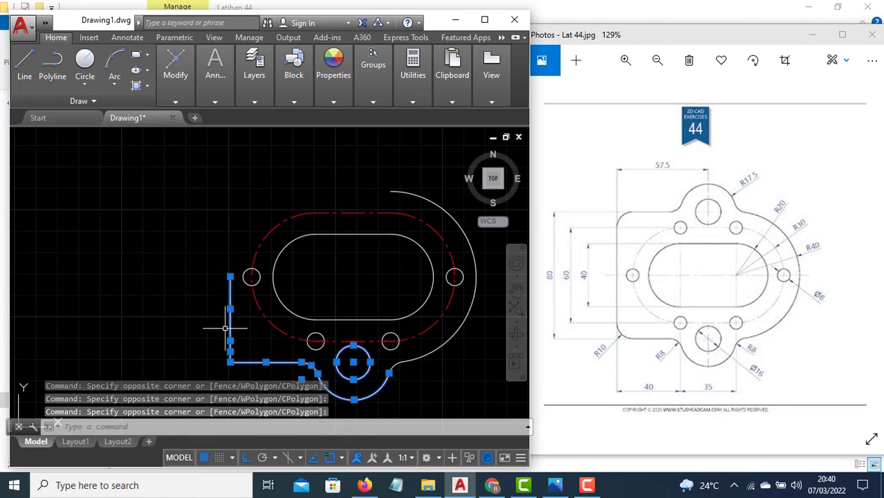
click(316, 341)
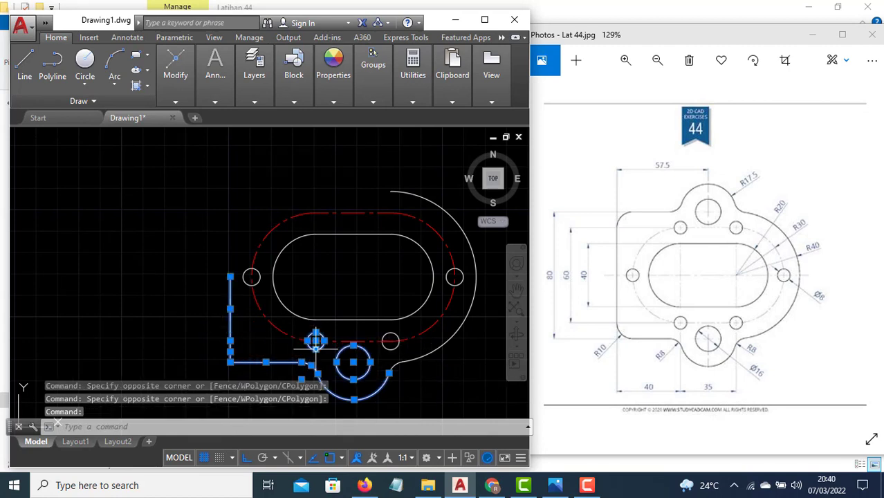
click(390, 342)
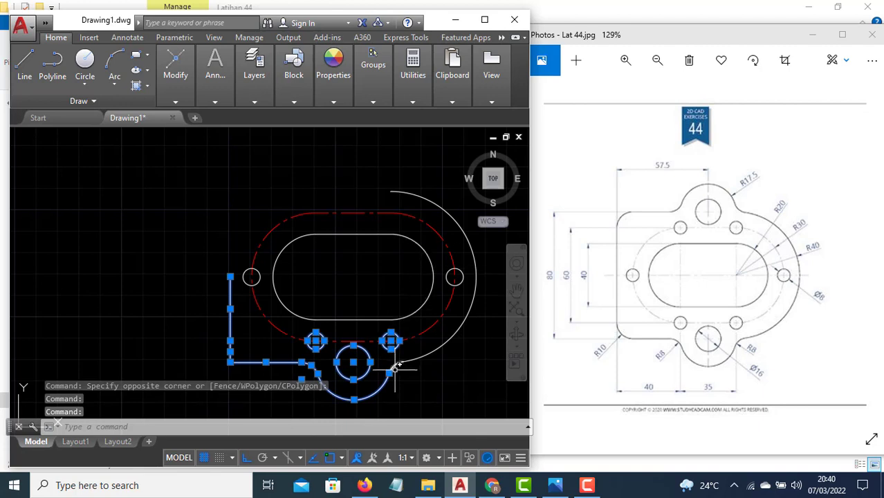
click(393, 368)
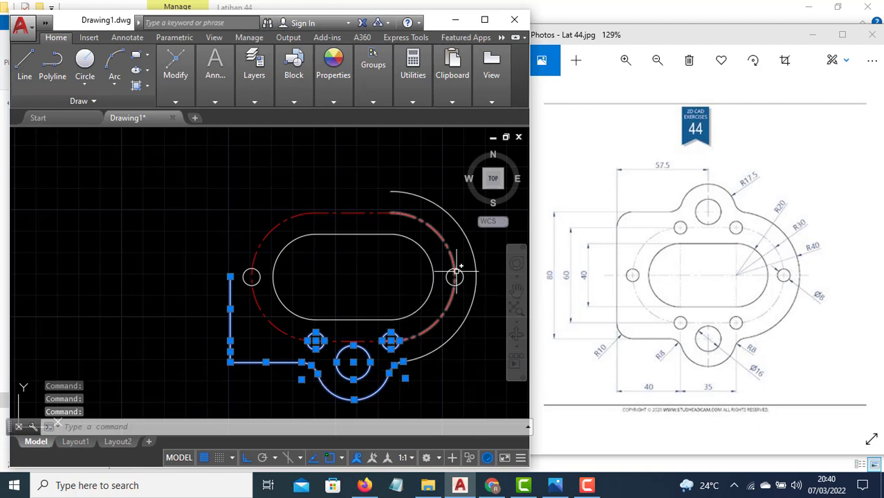
key(Return)
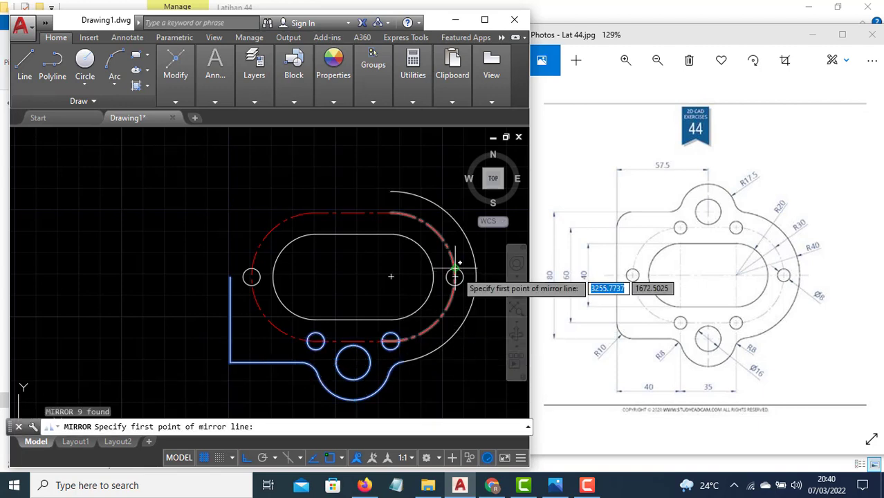
click(454, 277)
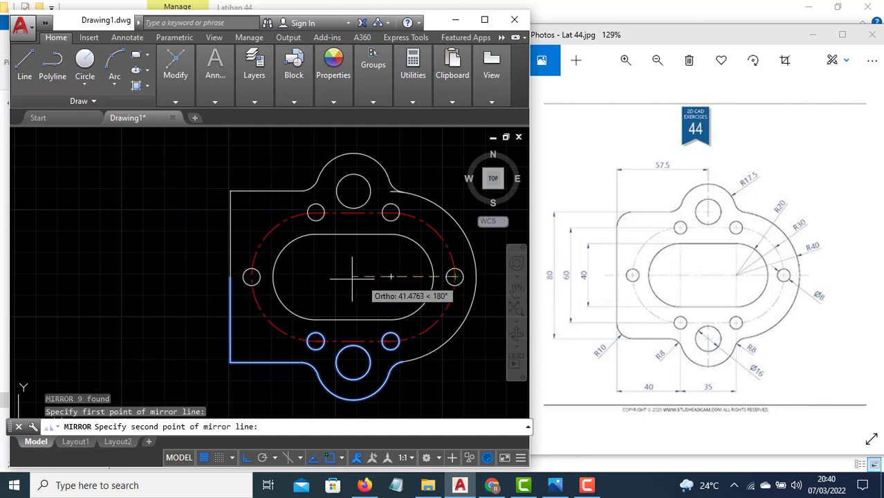
click(251, 278)
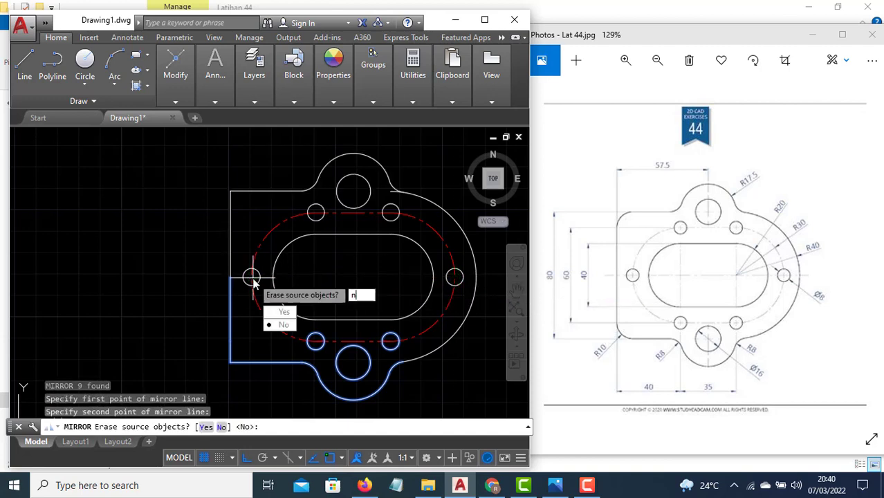
key(Return)
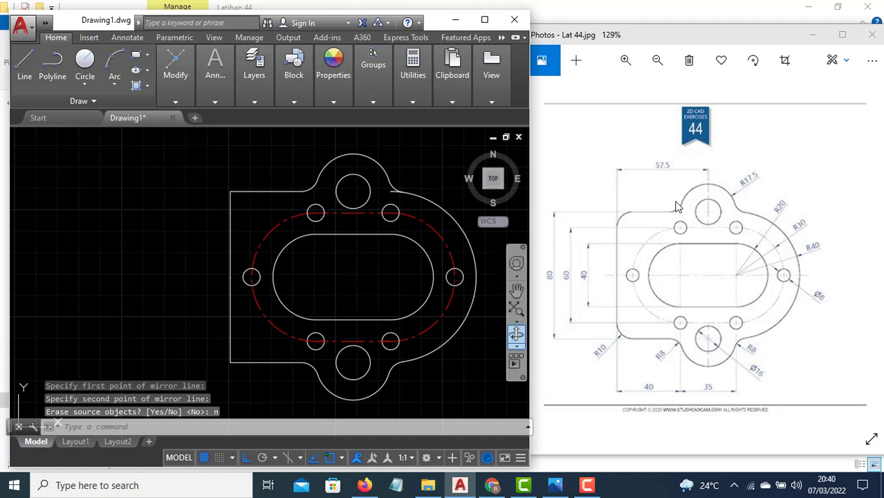
key(Escape)
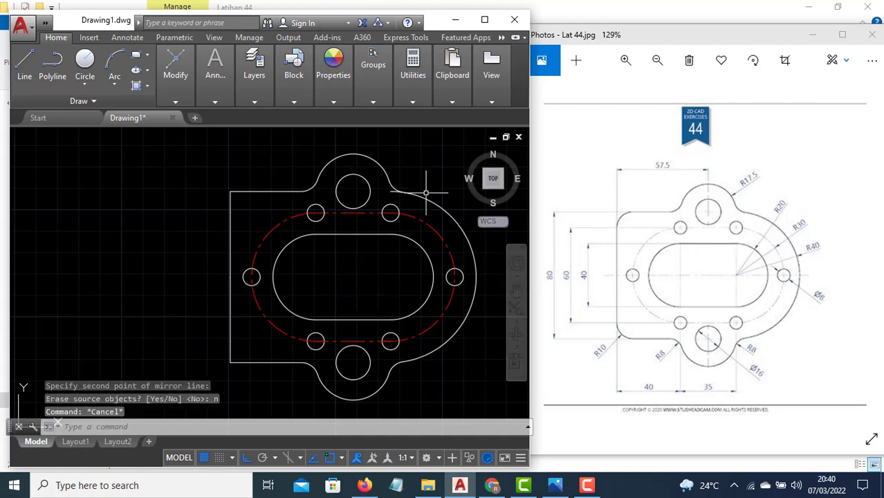
Step: Trim the radius 40 arc's overhanging end where it meets the upper lobe's right fillet
key(Return)
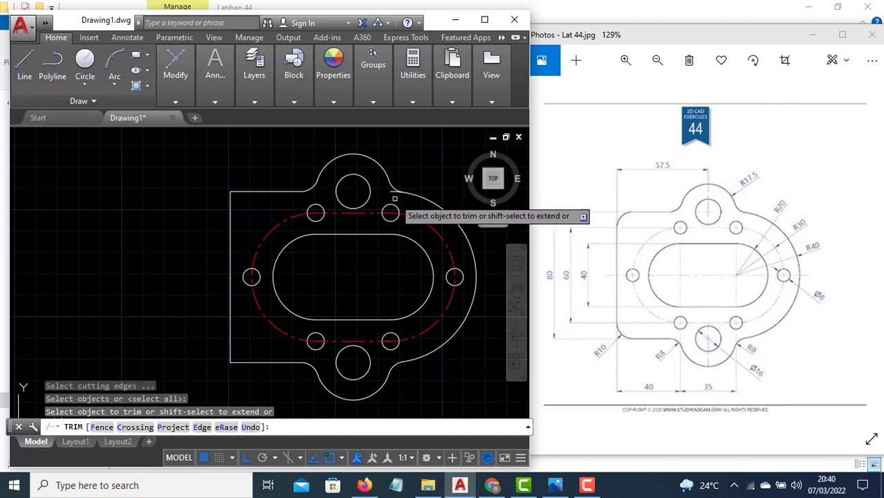
click(394, 191)
key(Escape)
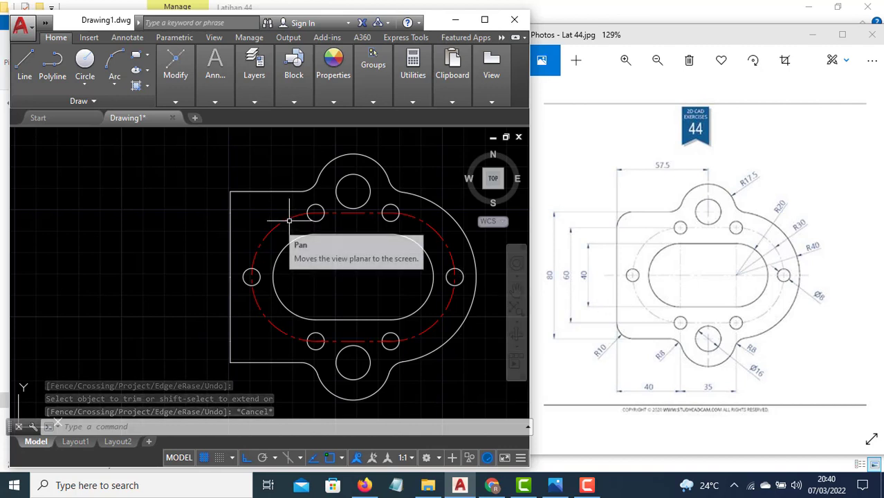
Step: Draw a radius 10 circle tangent to the plate's left and lower edges using the tan tan radius option
text(c)
key(Return)
text(tt)
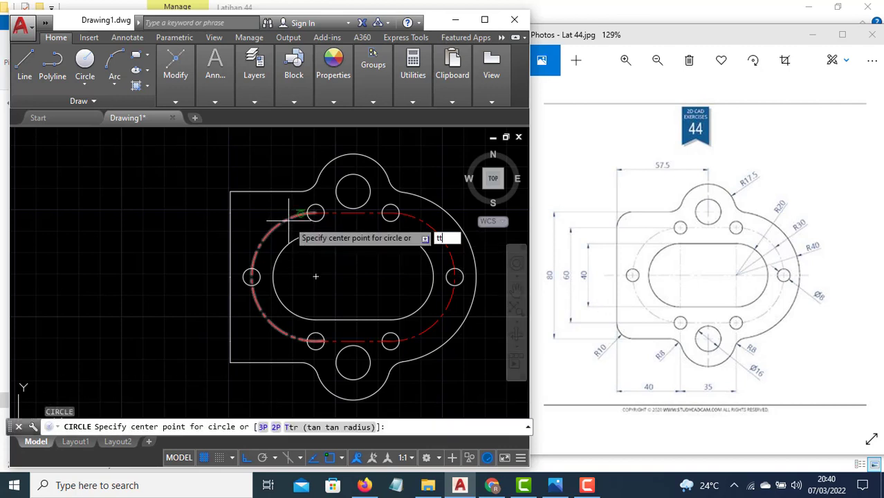
text(r)
key(Return)
click(244, 356)
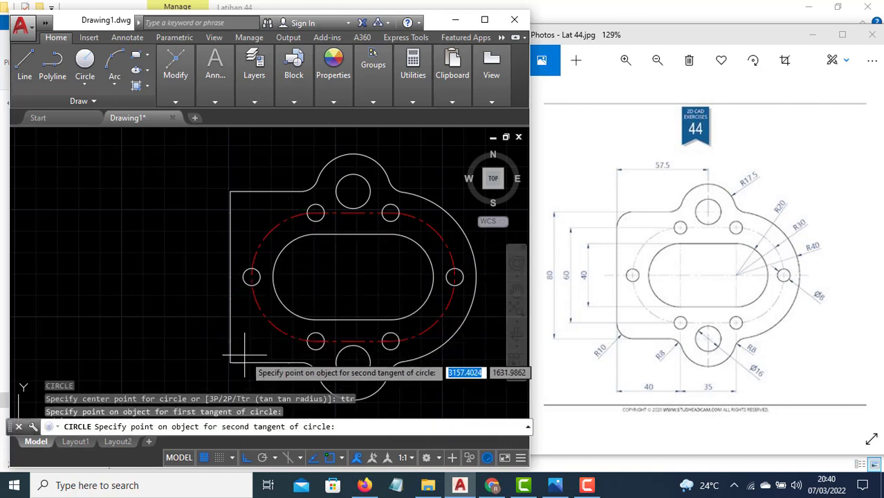
click(246, 358)
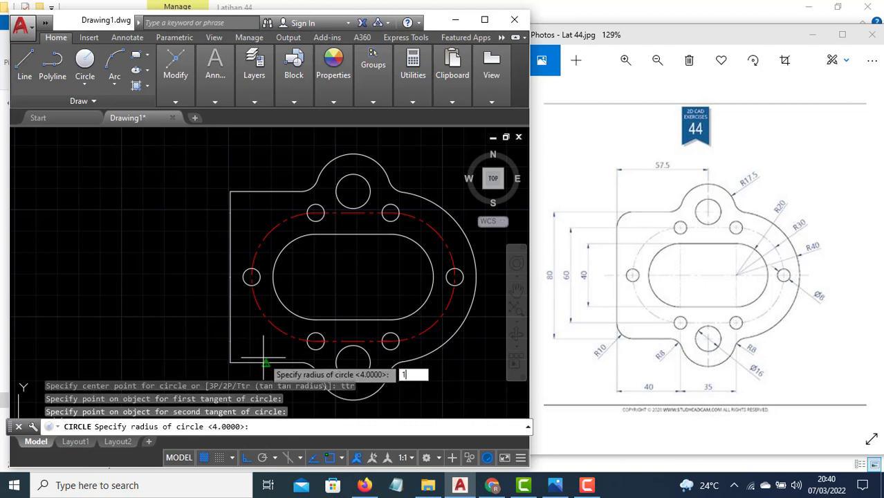
key(Return)
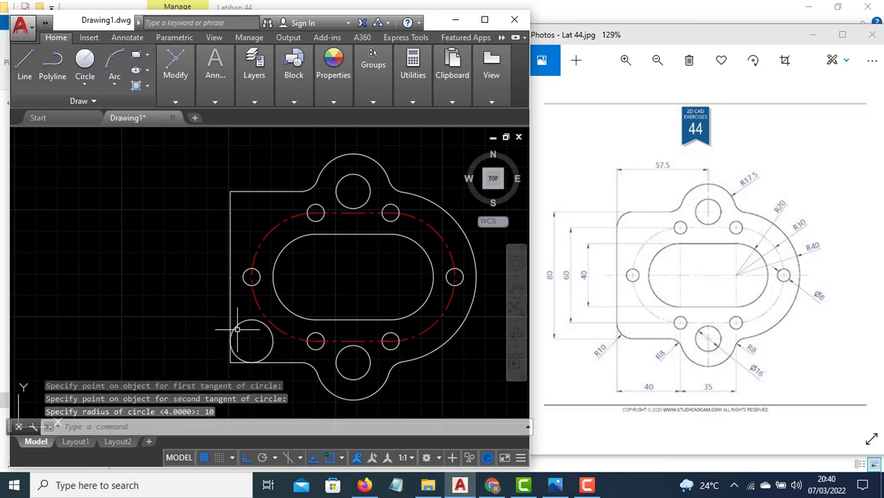
Step: Draw a radius 10 circle tangent to the plate's left and upper edges using the tan tan radius option
key(Return)
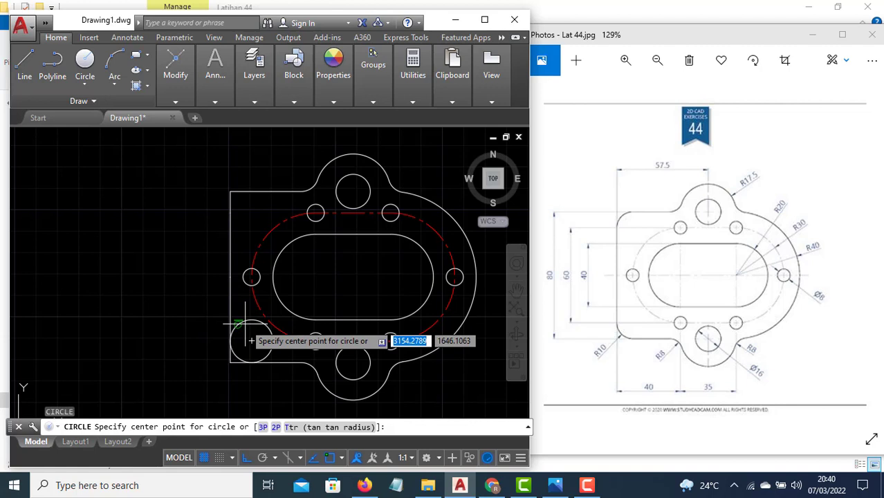
text(ttr)
key(Return)
click(232, 243)
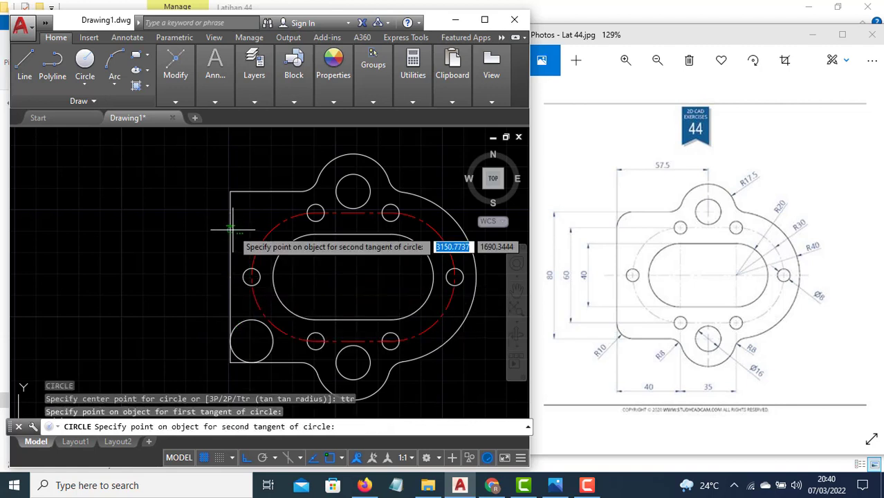
click(257, 189)
text(10)
key(Return)
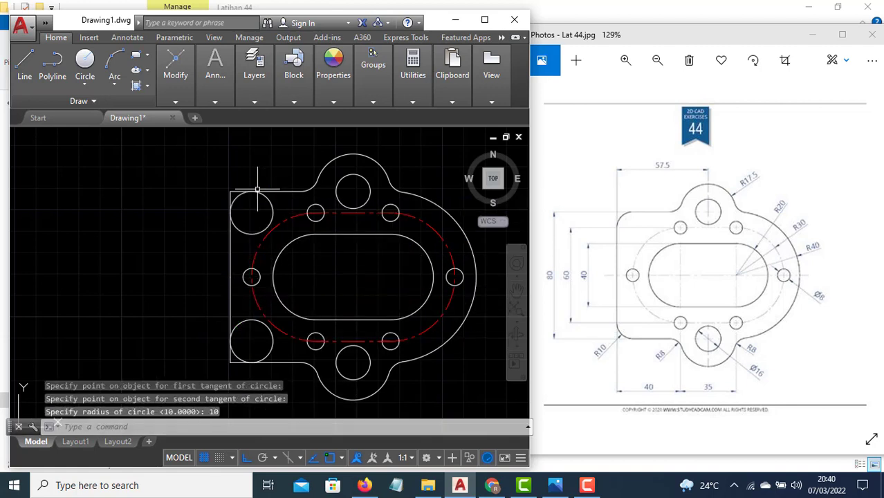
Step: Trim the radius 10 circle and top edge overhang at the plate's upper-left corner to leave a rounded corner arc
text(tr)
key(Return)
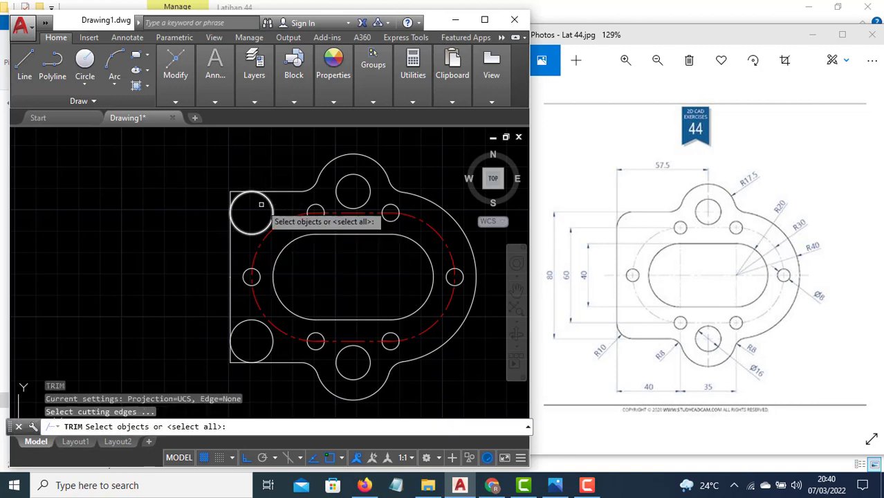
key(Return)
click(233, 190)
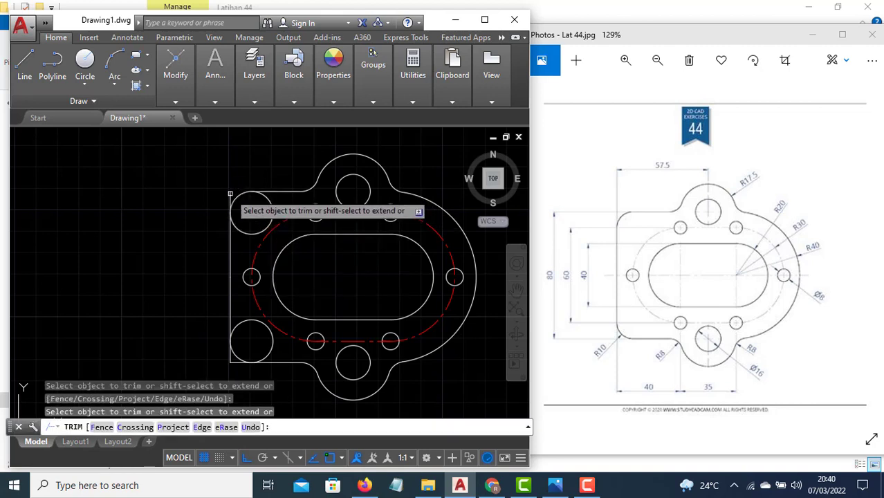
click(231, 193)
click(236, 223)
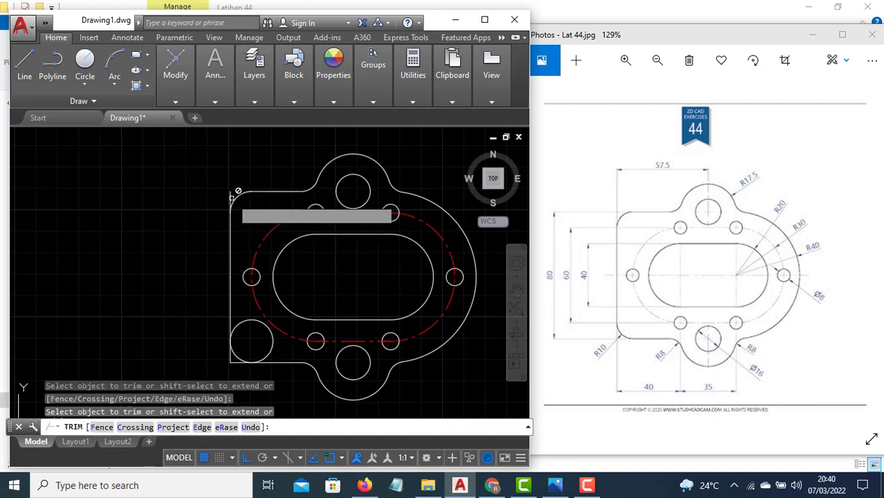
click(233, 192)
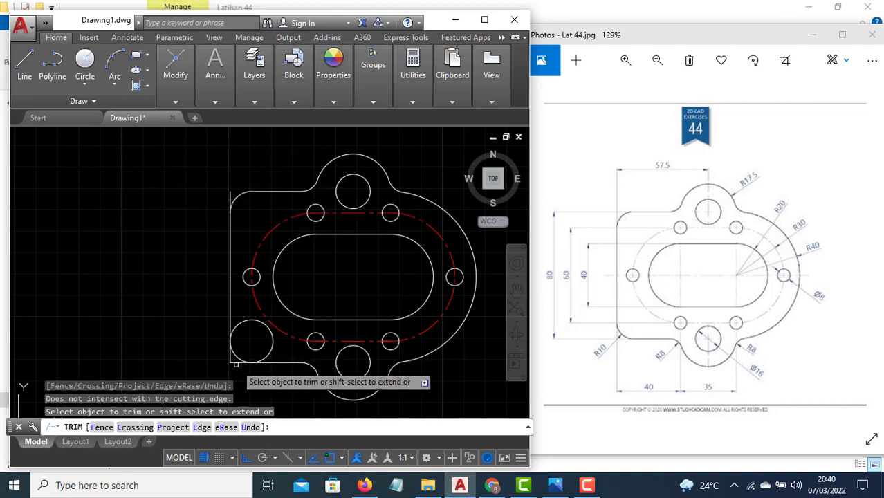
Step: Trim the bottom edge overhang and the radius 10 circle at the plate's lower-left corner to leave a rounded corner arc
click(235, 362)
click(230, 355)
click(240, 324)
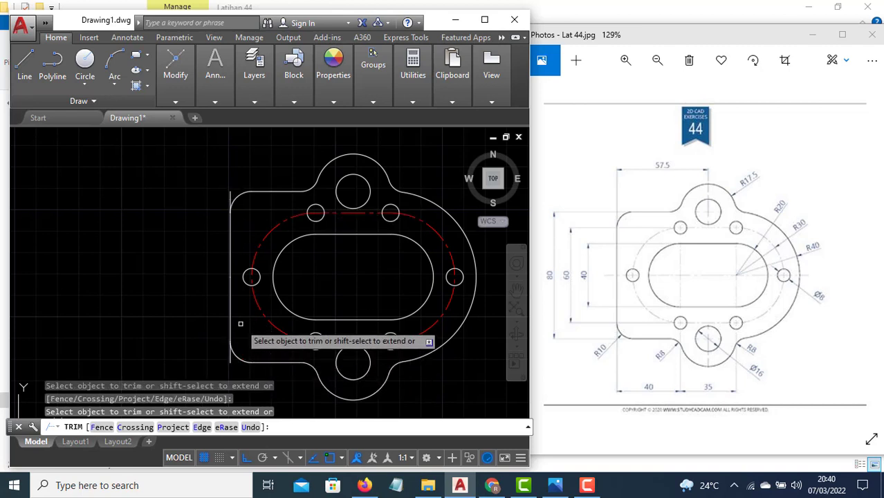
key(Escape)
Step: Erase the two short leftover segments of the left edge outside the upper and lower rounded corners
click(231, 354)
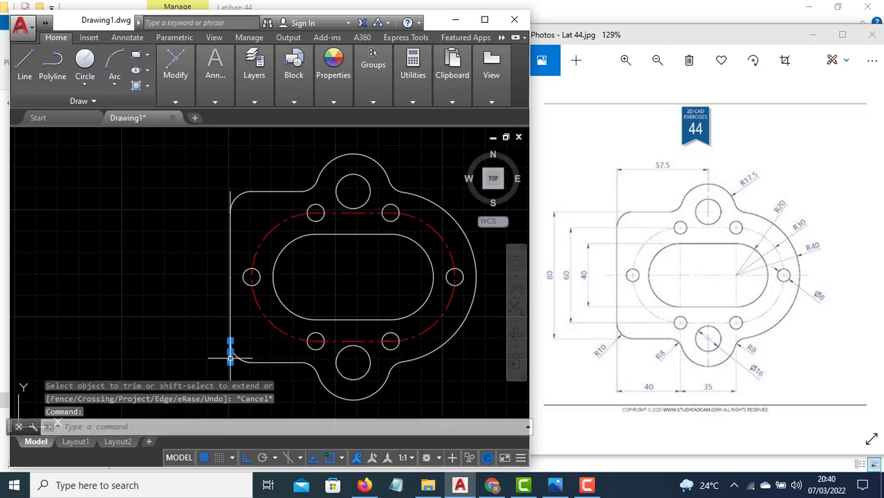
click(231, 197)
mouse_move(231, 196)
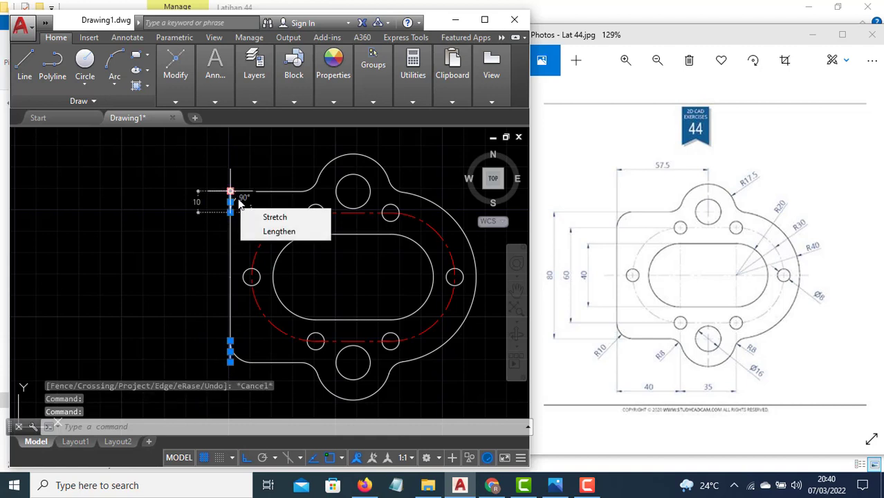
text(e)
key(Return)
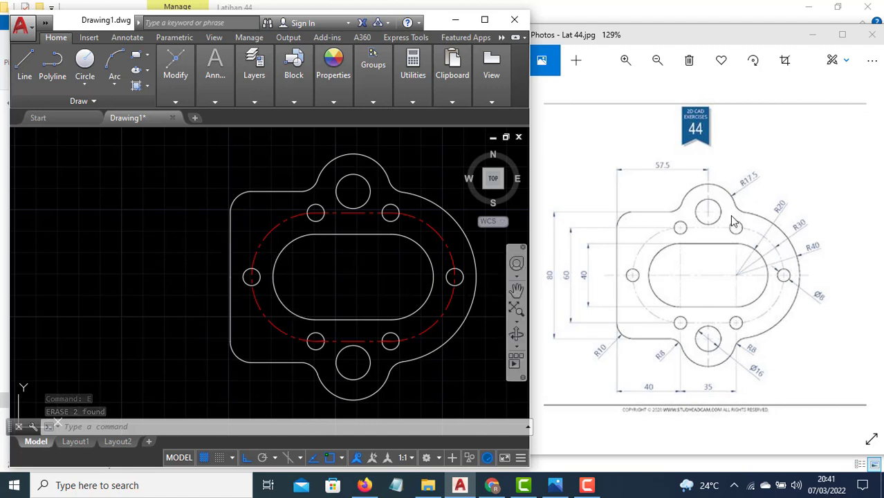
Step: Add centre marks to the outer radius 40 arc, the left arc of the red centre line, and the upper and lower lobe arcs
click(317, 106)
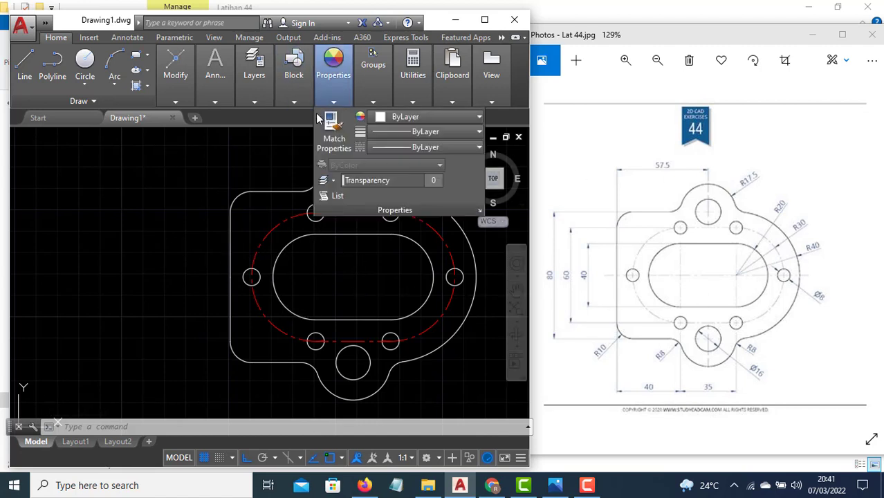
mouse_move(222, 95)
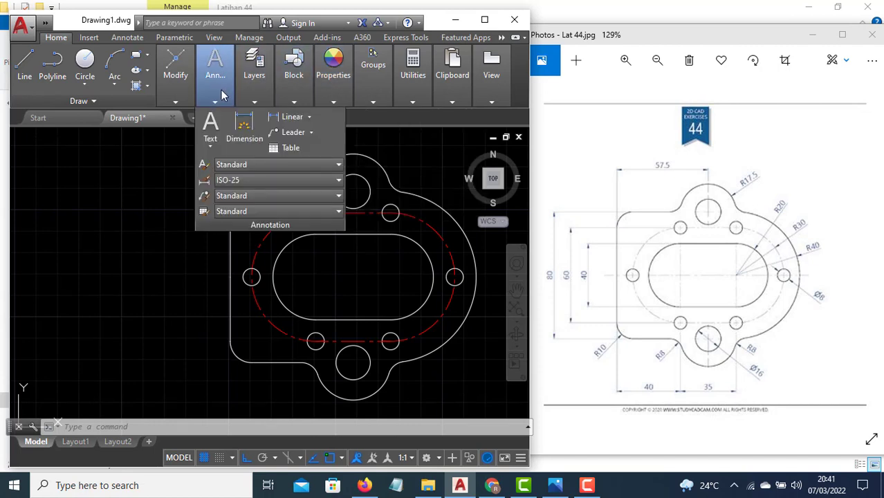
click(127, 38)
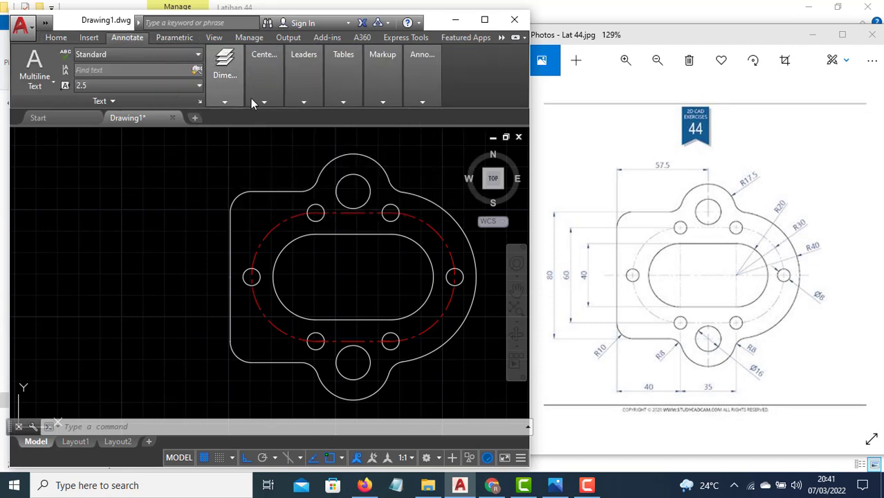
mouse_move(257, 99)
click(258, 123)
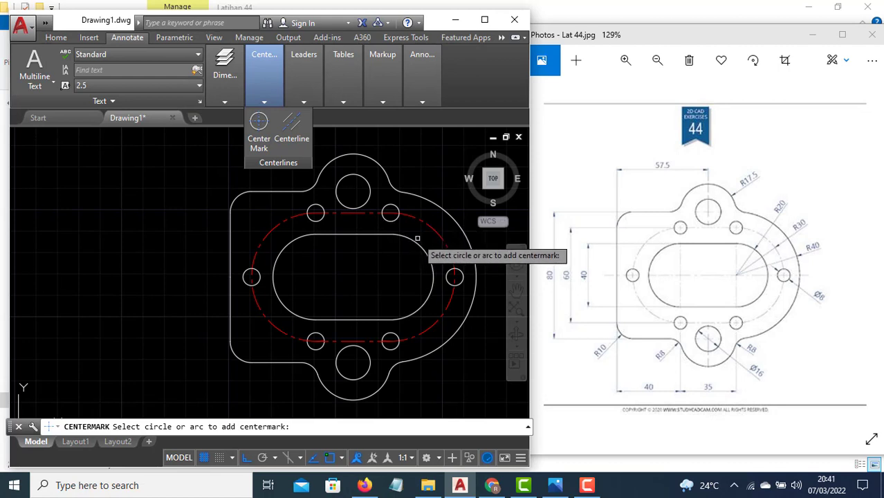
click(443, 208)
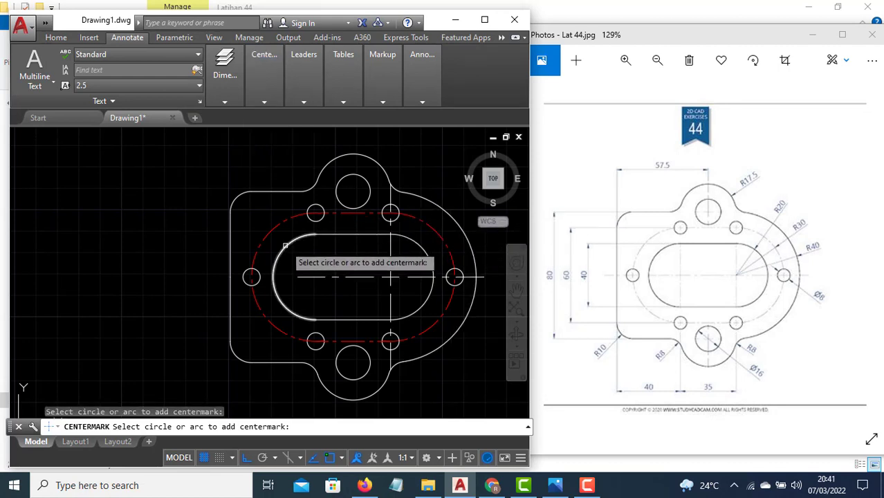
click(273, 229)
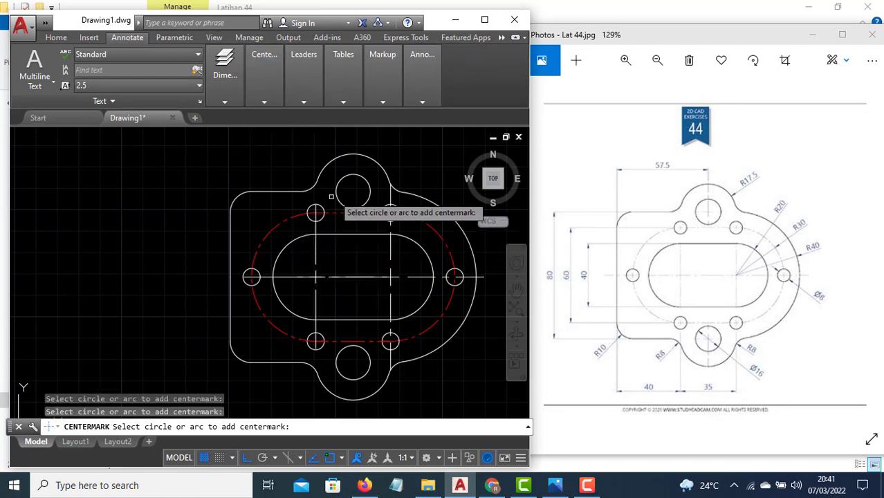
click(352, 402)
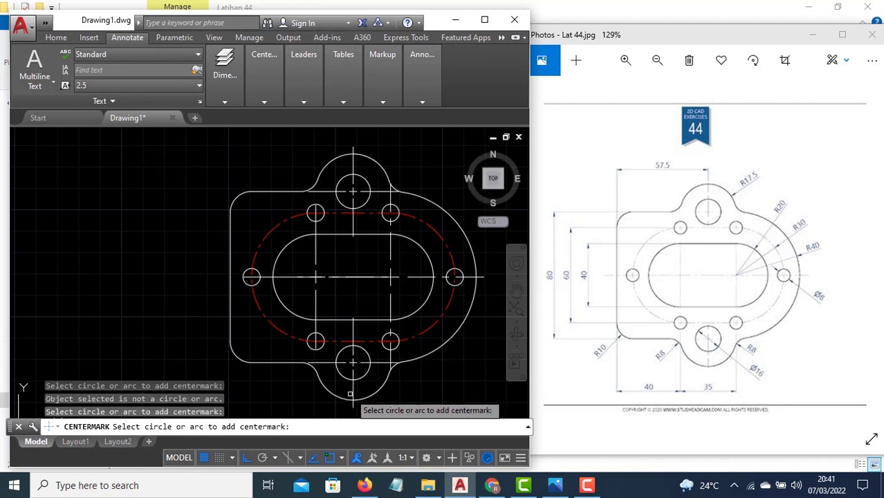
click(356, 399)
key(Escape)
Step: Set the colour of the lower lobe's centre mark and the two centre marks in the slot to red
click(358, 397)
click(352, 374)
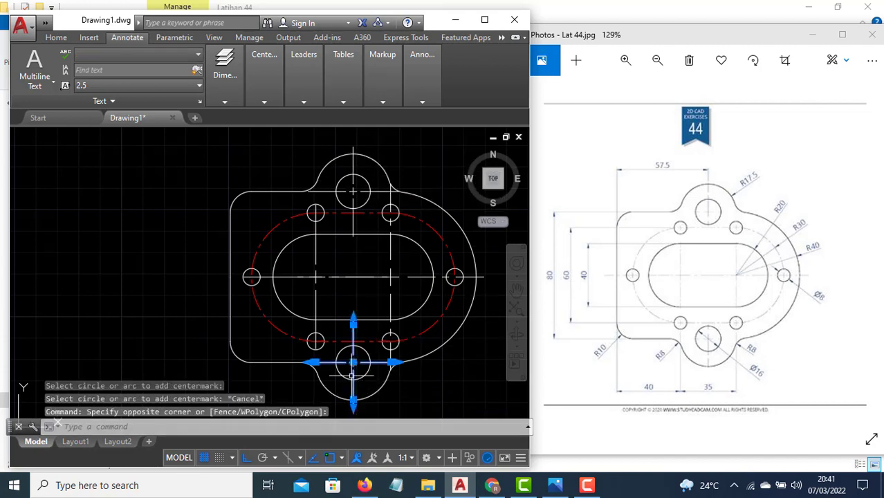
click(397, 285)
click(265, 187)
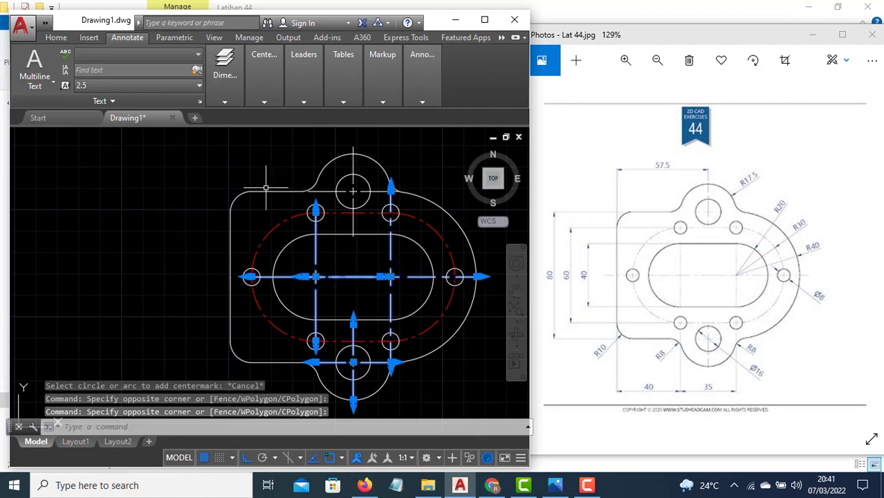
click(56, 38)
click(336, 104)
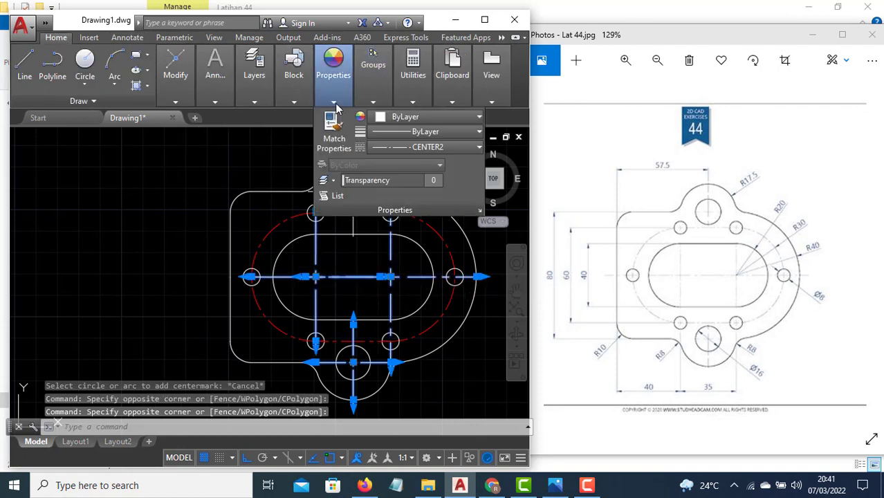
click(408, 117)
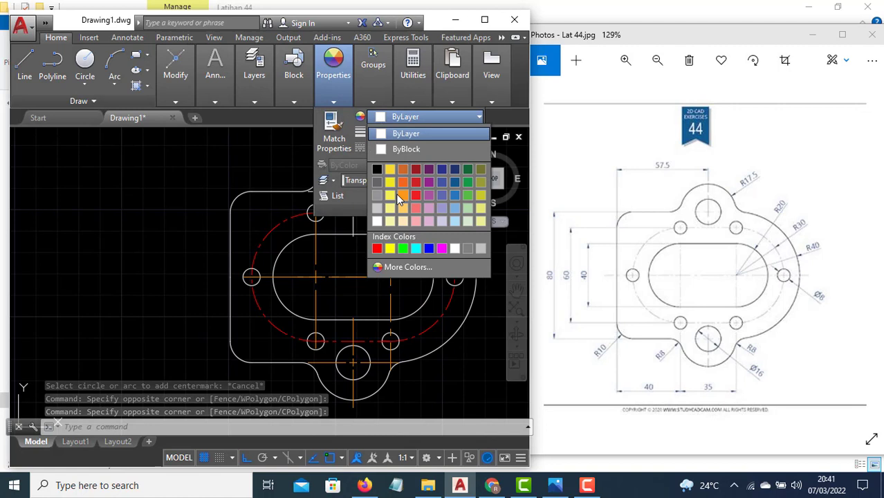
click(376, 249)
key(Escape)
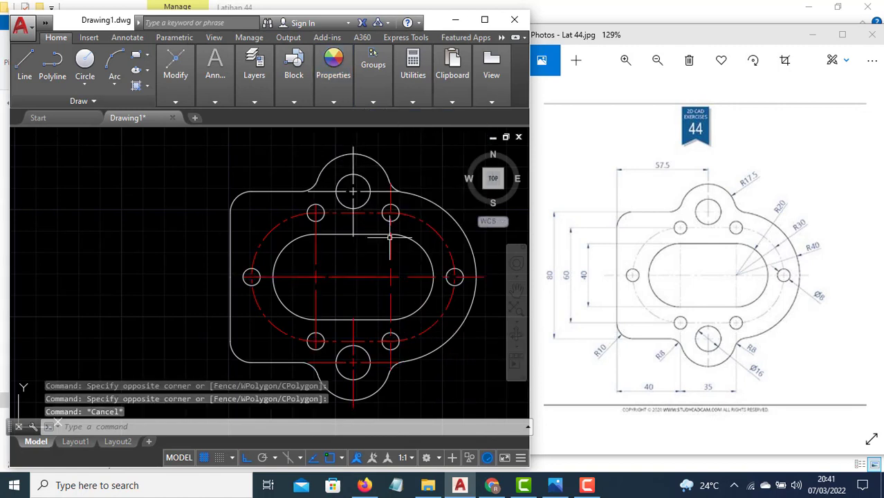
Step: Match the properties of the slot's right red centre mark onto the upper lobe's centre mark
text(ma)
key(Return)
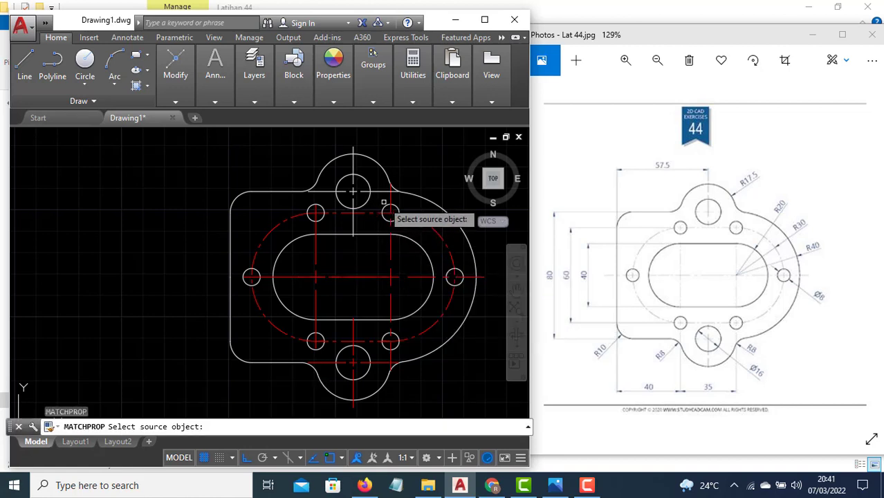
click(390, 198)
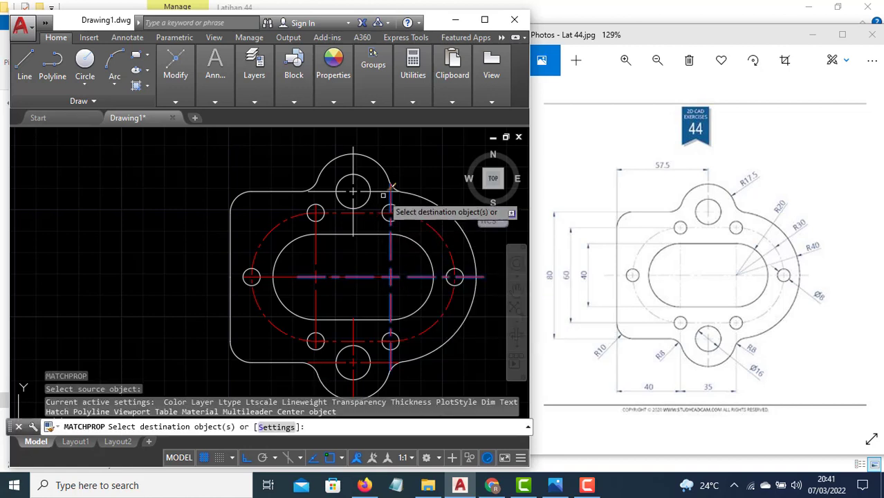
click(353, 166)
key(Escape)
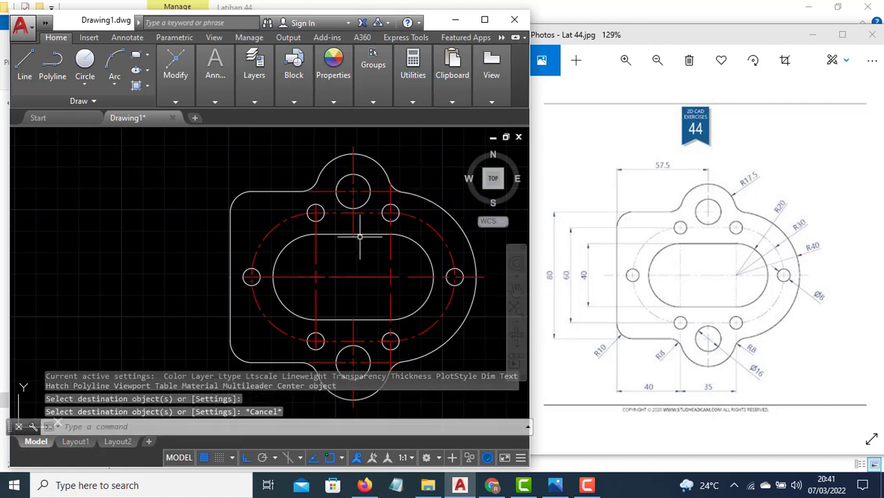
Step: Add a vertical linear dimension for the plate's height between its upper and lower edges, placed outside the left edge
click(166, 93)
click(210, 101)
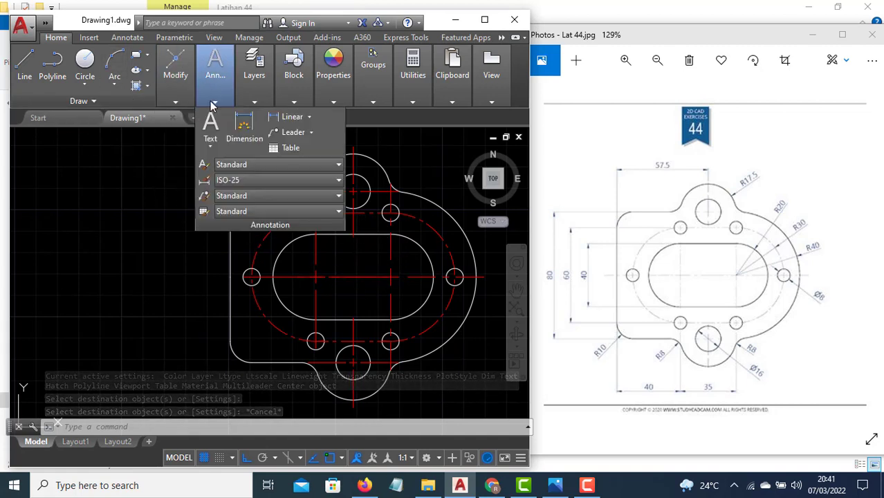
click(281, 116)
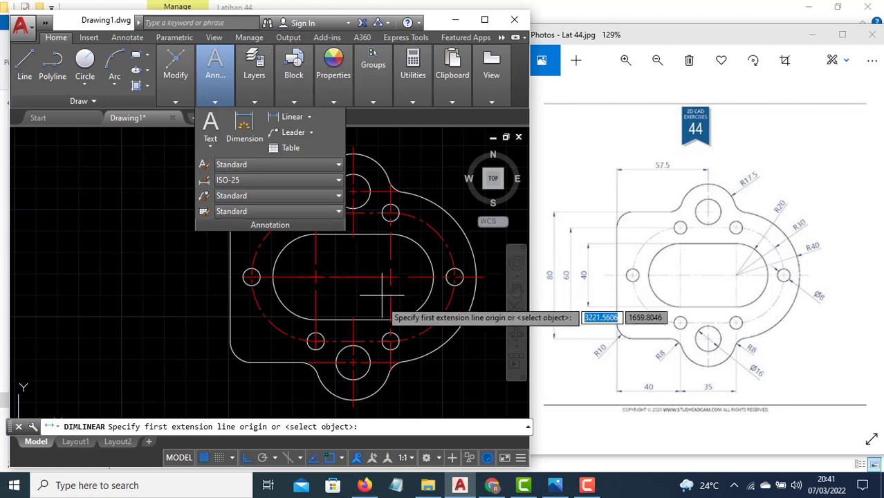
click(251, 194)
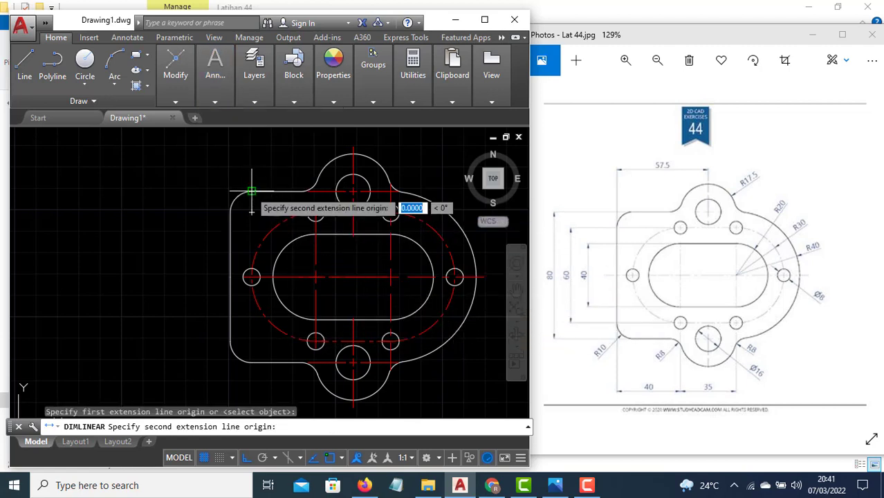
click(251, 360)
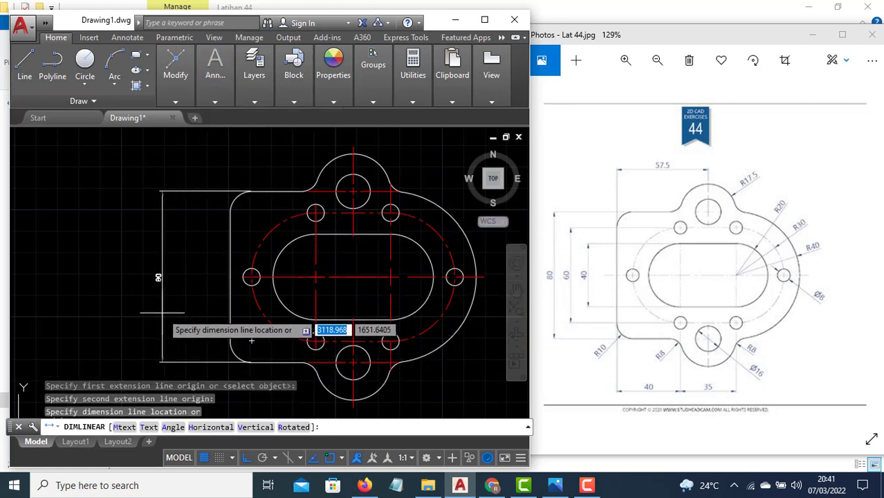
click(163, 309)
Step: Add a vertical linear dimension between the centres of the two left-hand 8 mm holes beside the slot, placed inside the plate height dimension
key(Return)
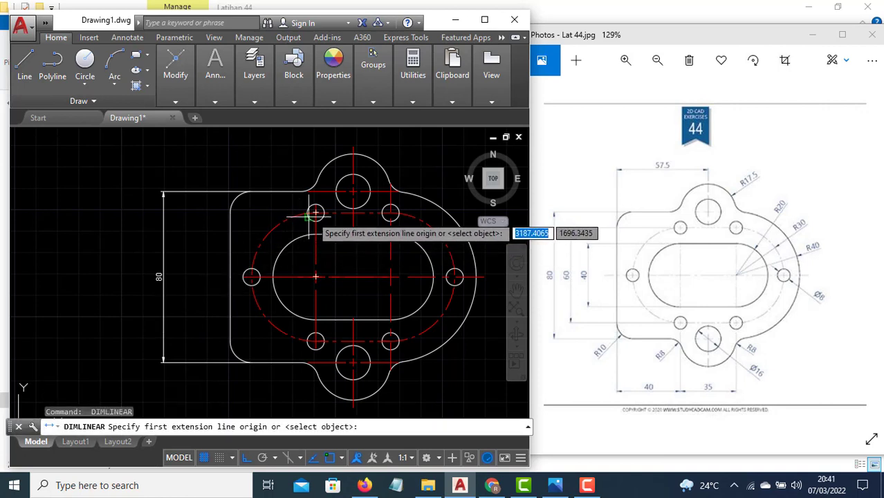
click(315, 212)
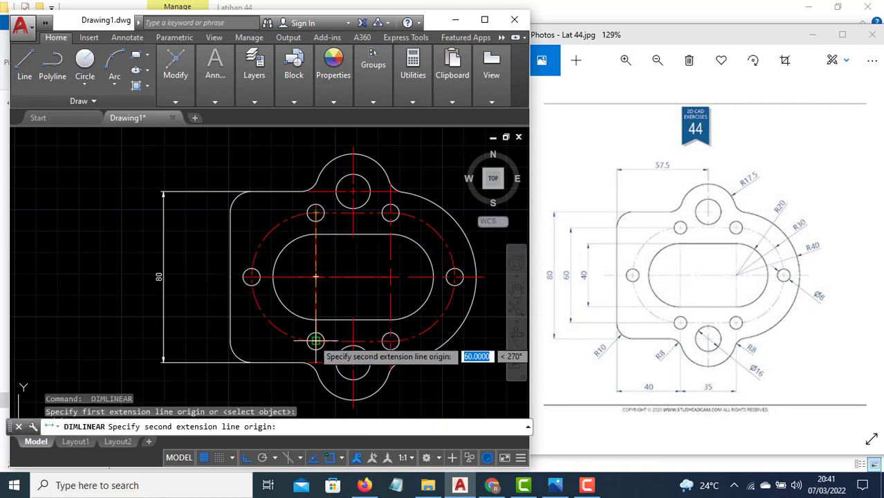
click(315, 341)
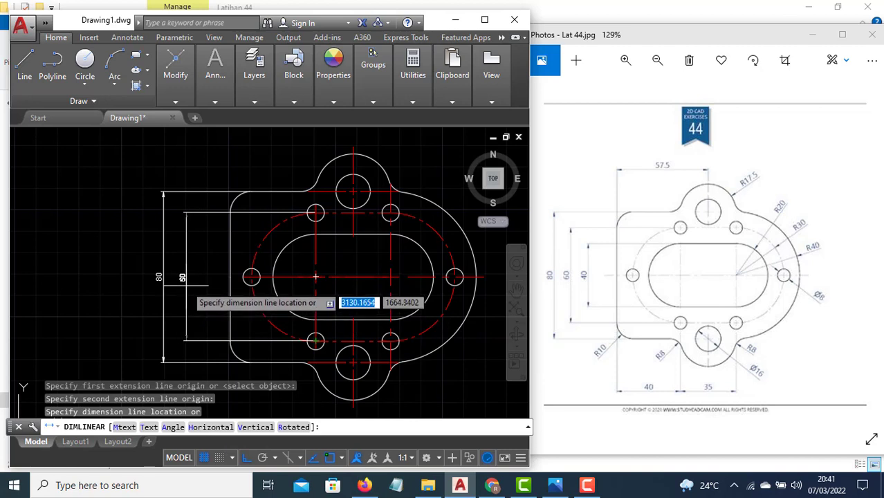
click(184, 285)
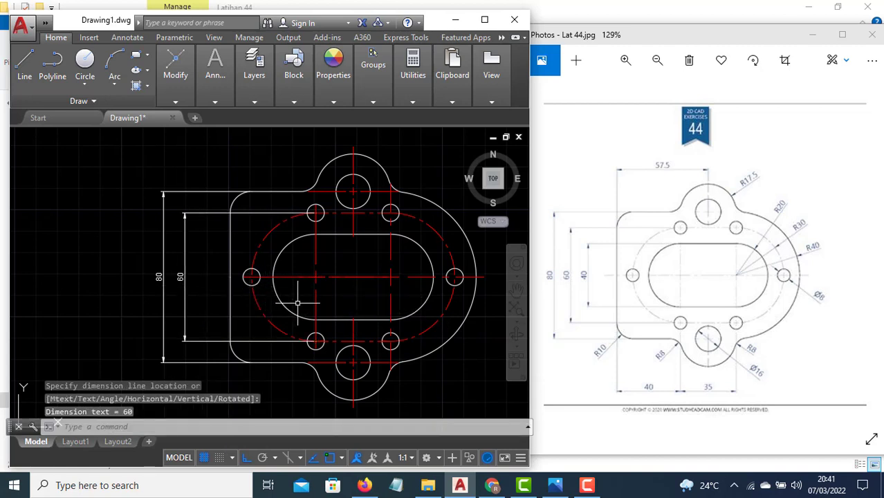
Step: Add a vertical linear dimension for the slot's height, placed between the hole spacing dimension and the plate's left edge
key(Return)
click(315, 235)
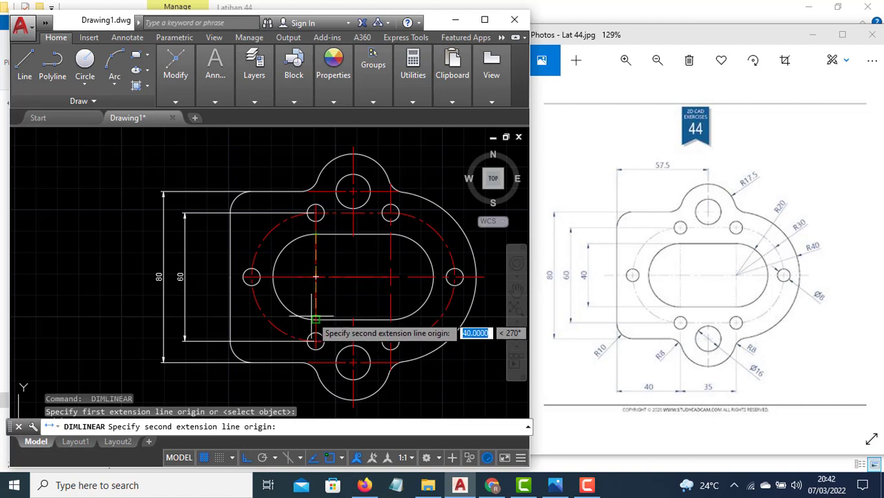
click(315, 319)
click(207, 286)
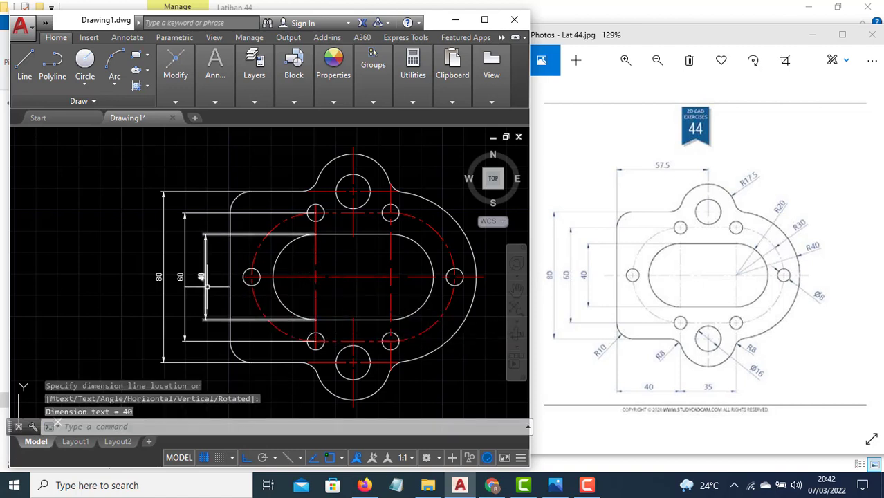
Step: Add a horizontal linear dimension from the upper lobe hole's centre to the plate's left edge, placed above the upper lobe
key(Return)
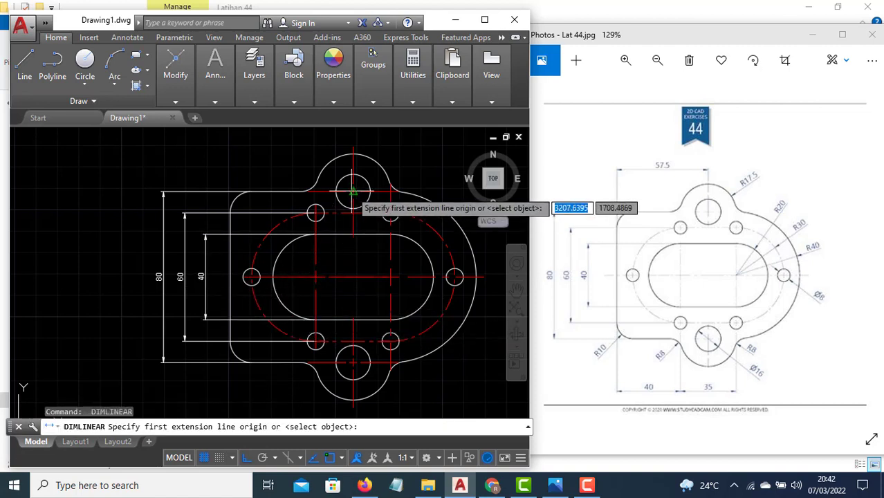
click(353, 191)
click(233, 194)
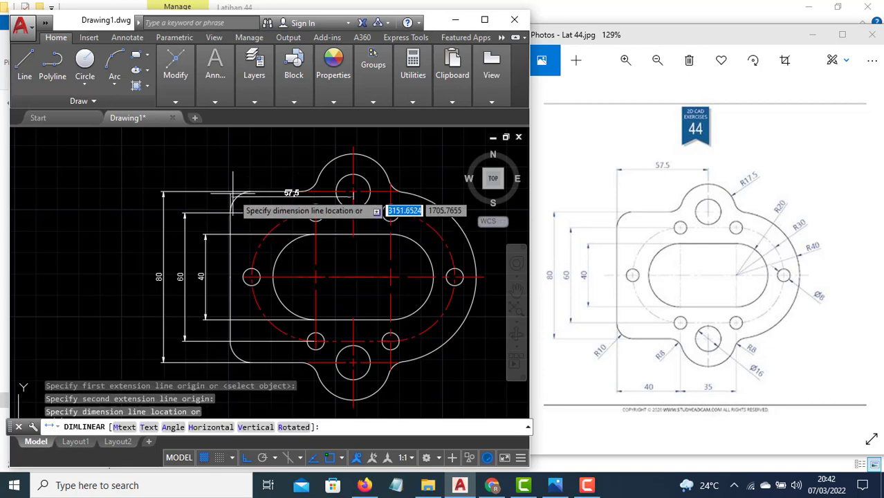
scroll(232, 194, down, 4)
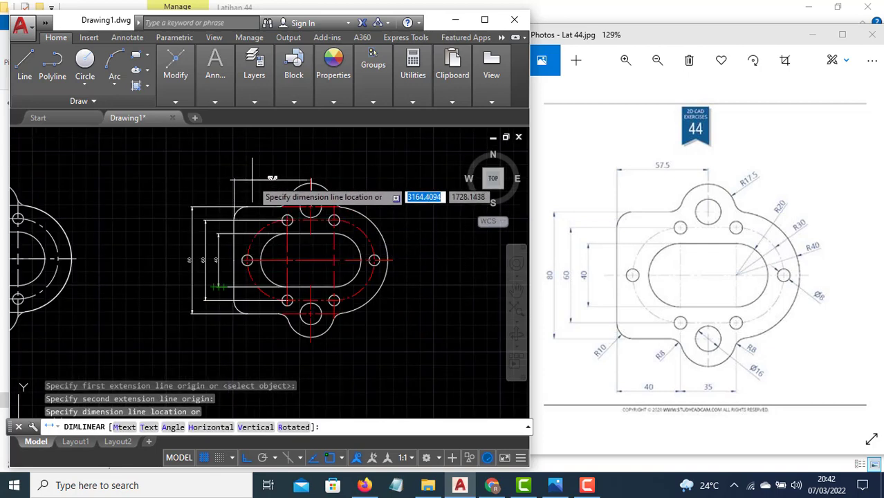
scroll(253, 178, up, 5)
click(262, 162)
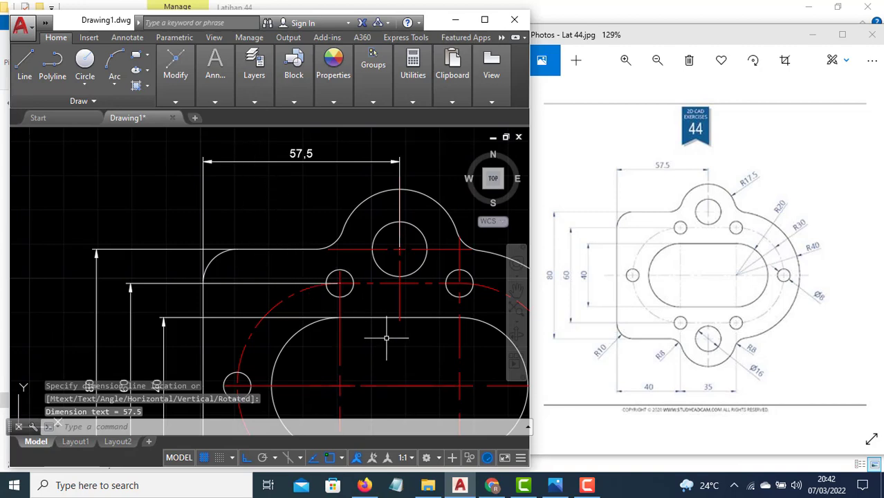
Step: Add a horizontal linear dimension from the plate's left edge to the lower-left small hole's centre, placed below the plate
mouse_move(387, 361)
middle_down()
mouse_move(376, 346)
mouse_move(347, 158)
middle_up()
middle_drag(401, 329, 374, 288)
key(space)
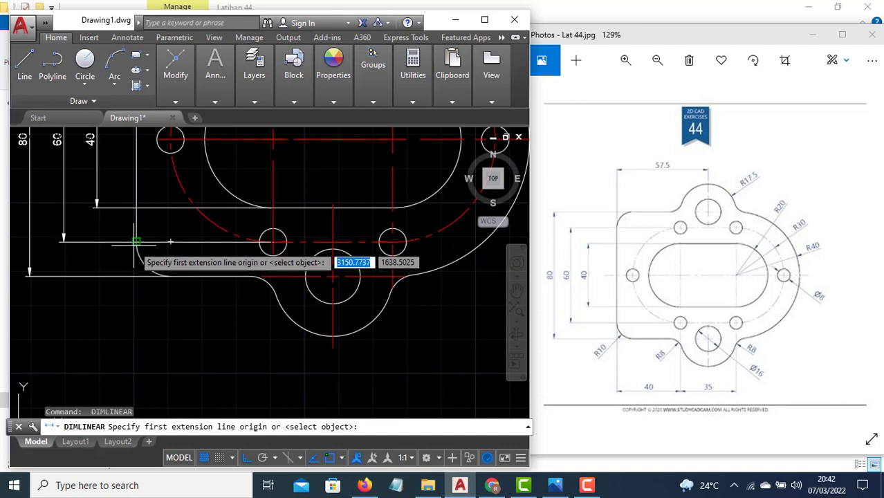
click(136, 241)
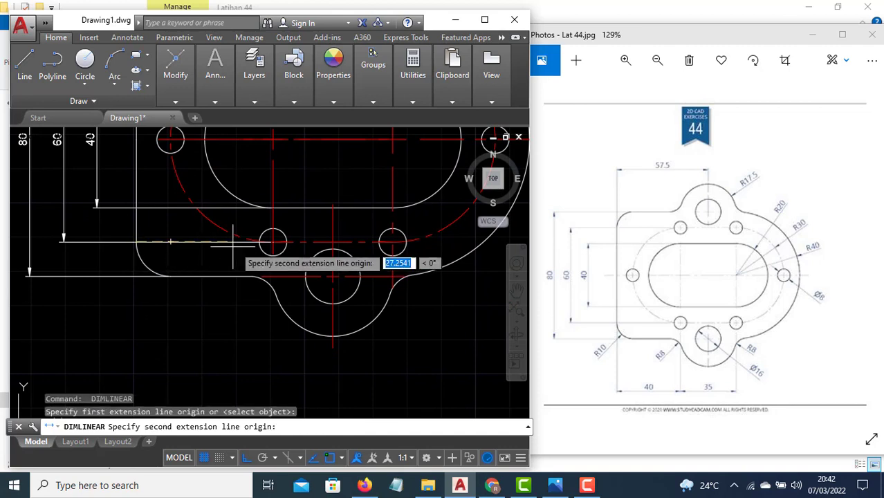
click(274, 243)
click(259, 361)
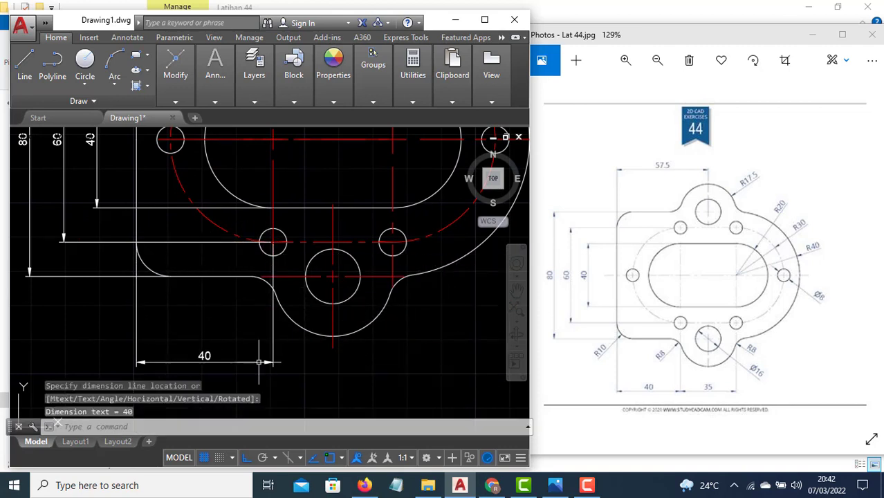
Step: Add a horizontal linear dimension between the centres of the two lower small holes, in line with the adjacent dimension below the plate
key(space)
click(273, 241)
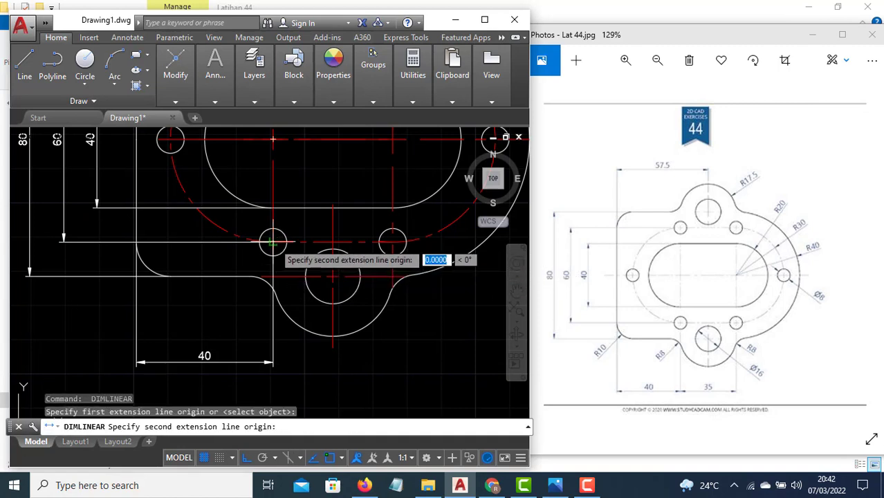
click(392, 242)
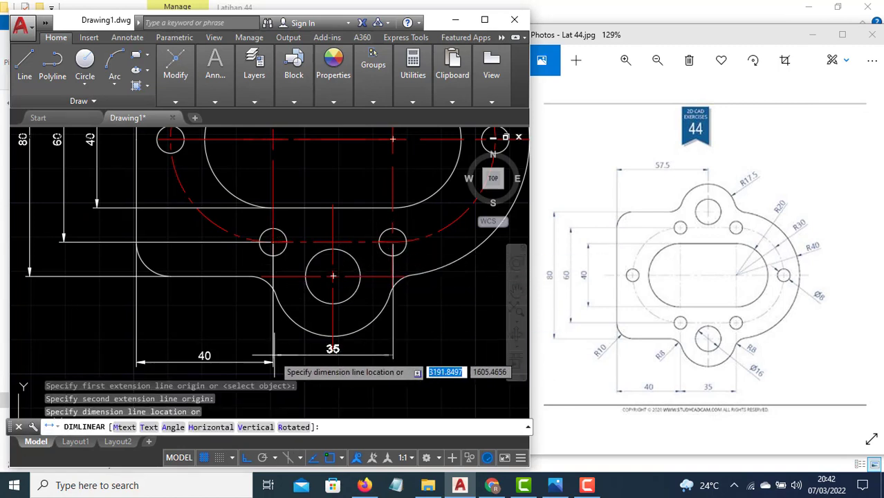
click(274, 361)
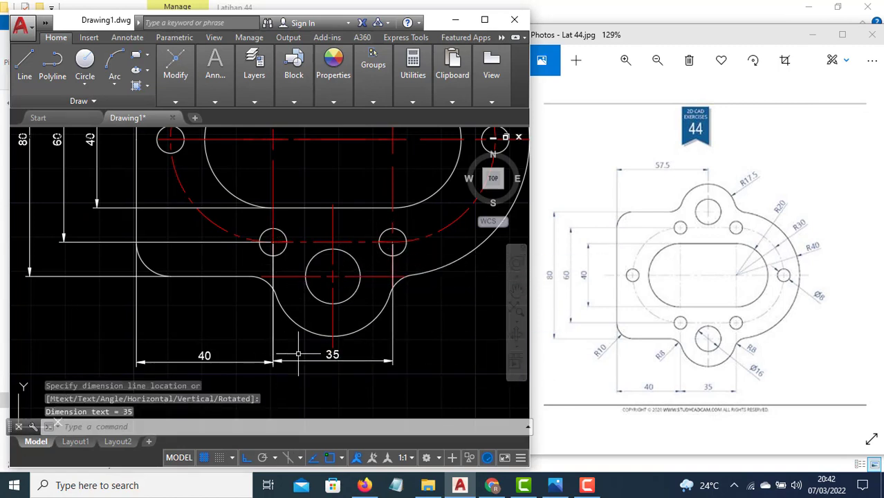
key(Escape)
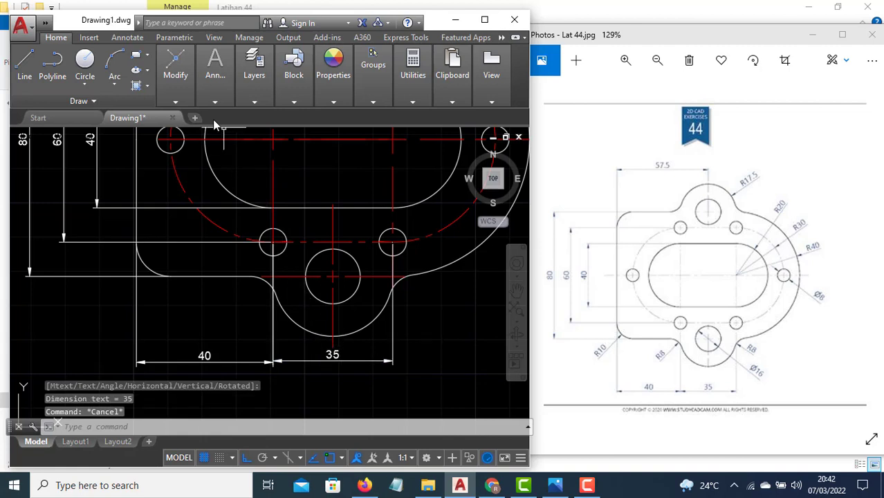
Step: Add a radius dimension to the fillet on the right side of the lower lobe, placed just outside the plate
click(214, 102)
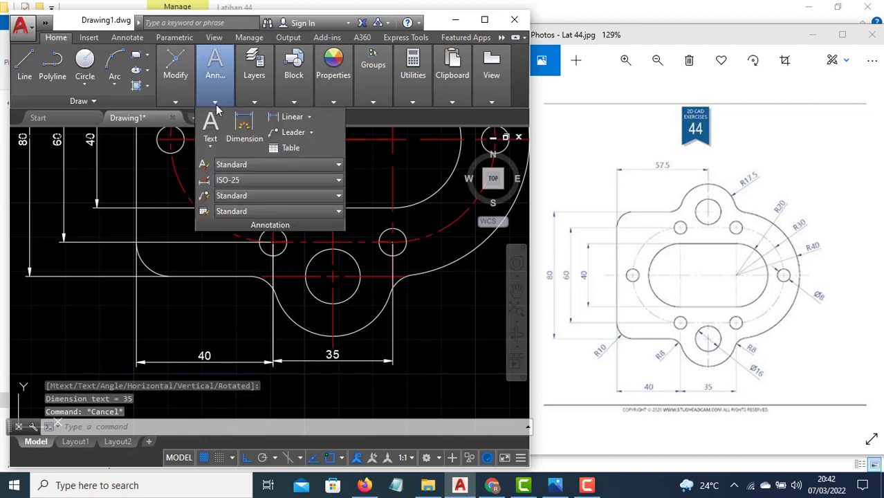
click(310, 117)
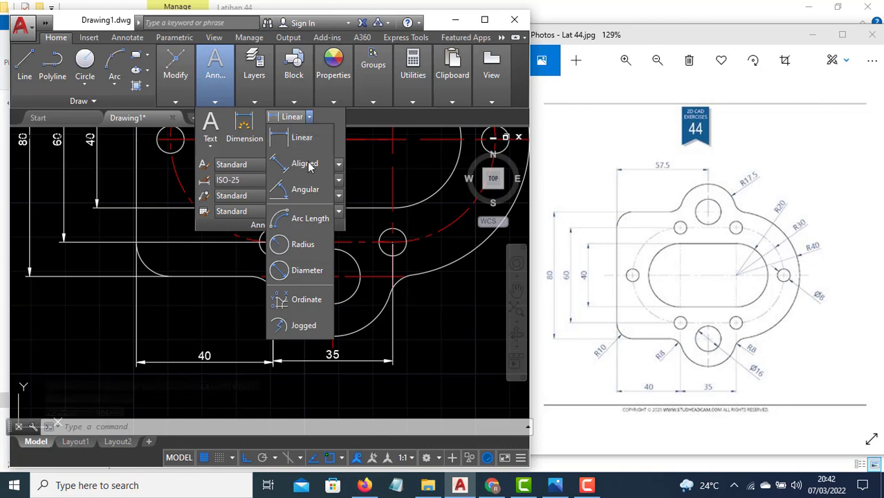
click(302, 245)
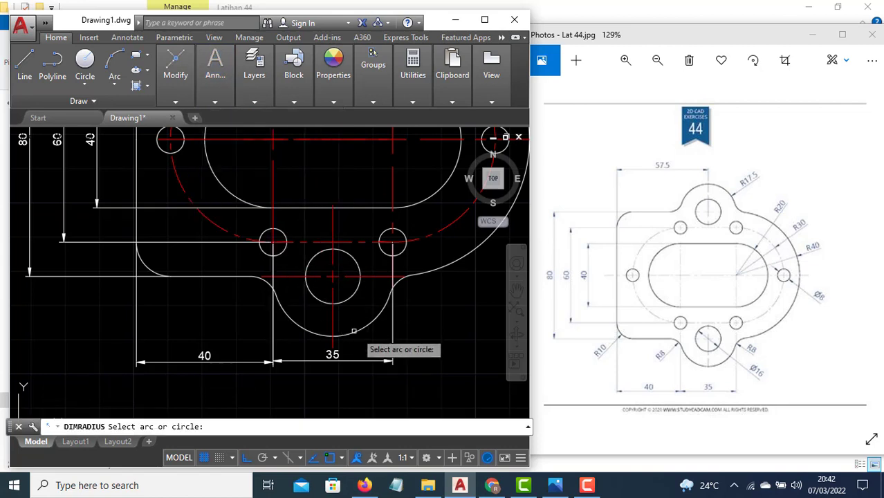
click(399, 282)
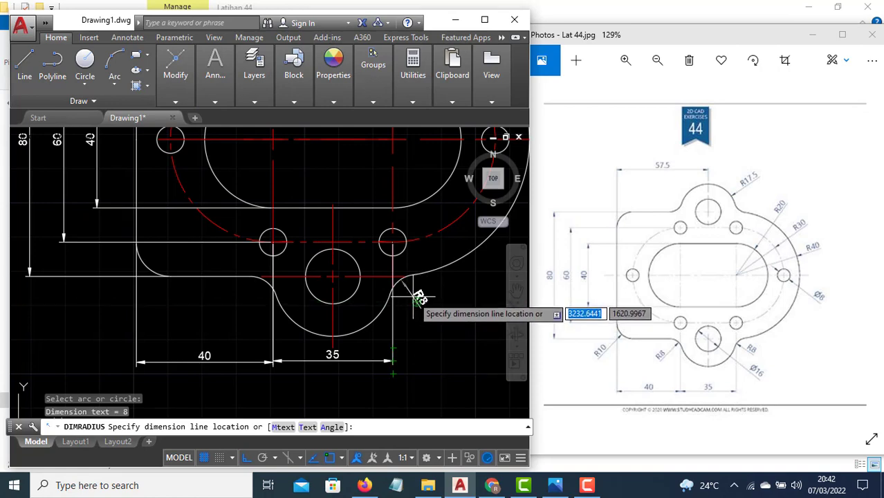
click(417, 297)
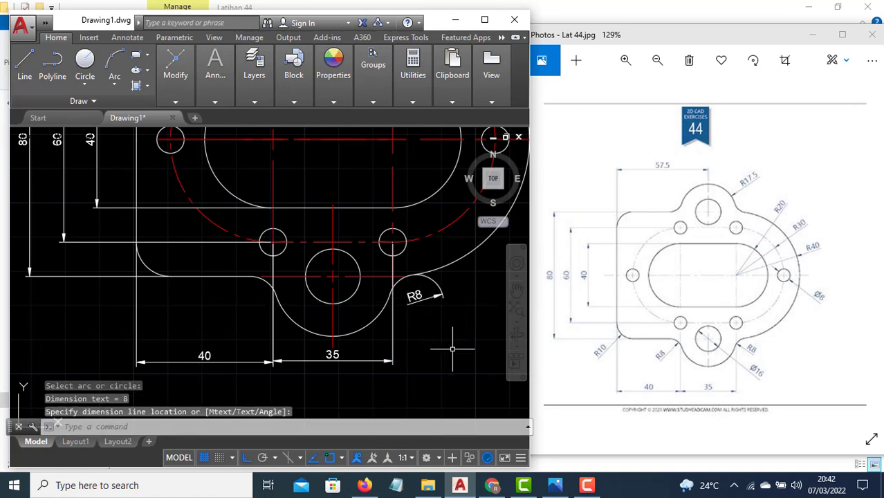
Step: Add a radius dimension to the upper lobe's arc, placed outside its upper right side
mouse_move(375, 227)
middle_down()
mouse_move(336, 353)
mouse_move(282, 359)
middle_up()
middle_drag(315, 204, 307, 280)
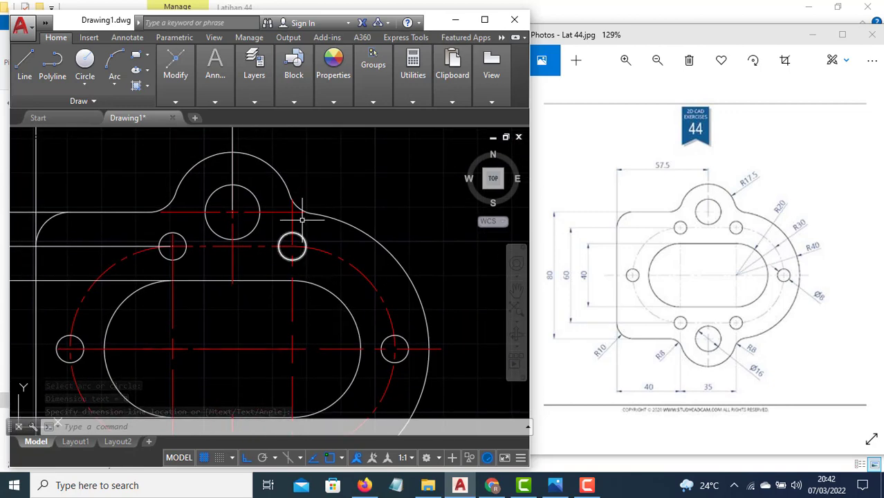
key(Return)
click(276, 171)
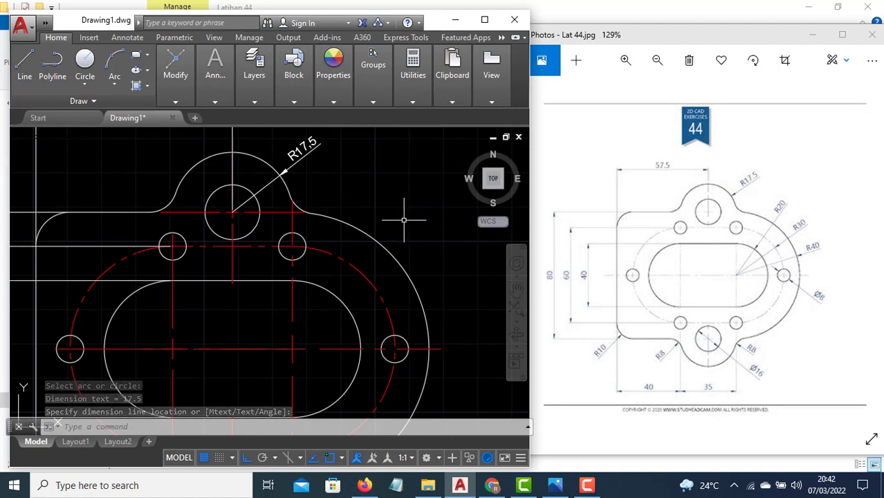
Step: Add radius dimensions to the slot's right end arc and the red centreline arc around it, placed outside the plate's upper right
key(Return)
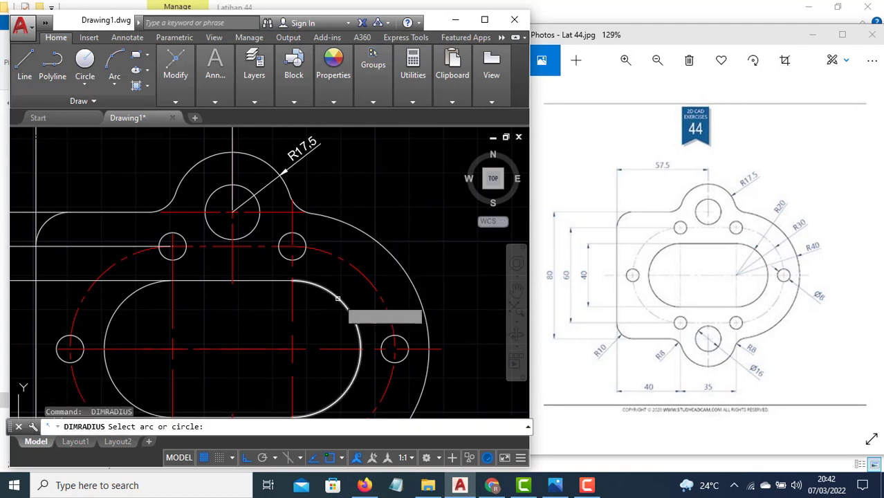
click(356, 268)
click(387, 197)
key(Return)
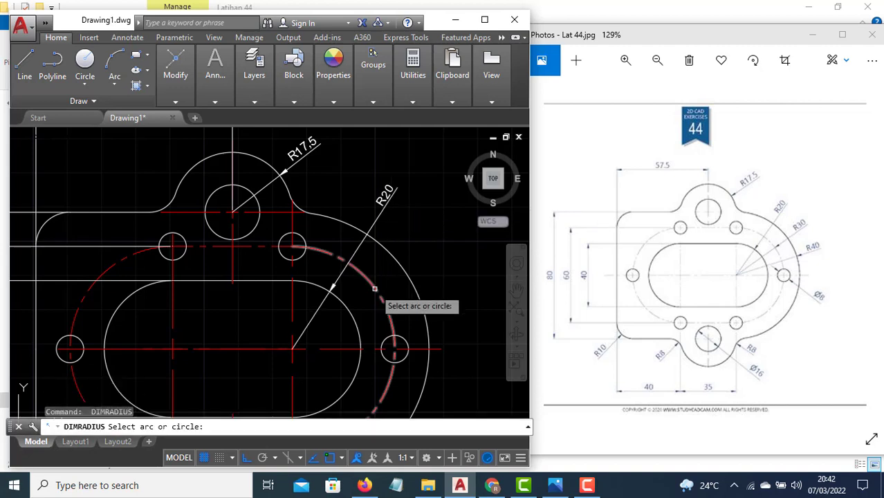
click(379, 296)
click(411, 236)
Step: Add a radius dimension to the plate's large right outer arc, placed outside the plate below the other radius dimensions
key(Return)
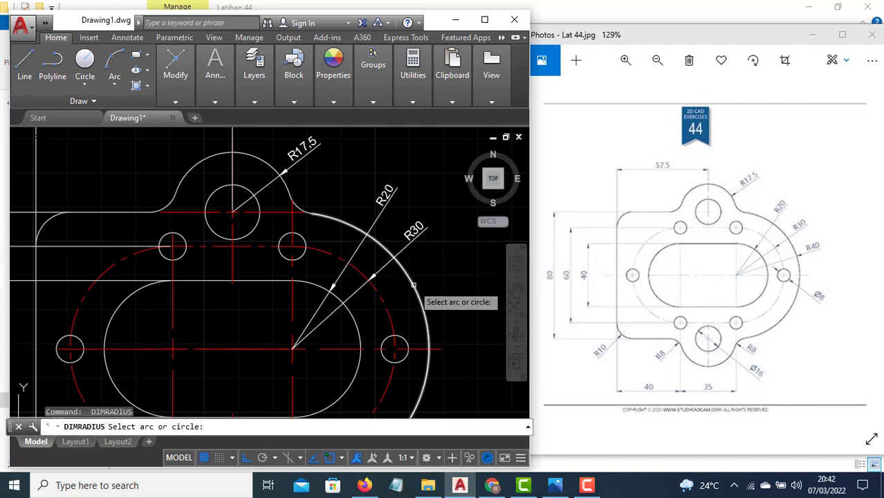
click(417, 285)
click(442, 267)
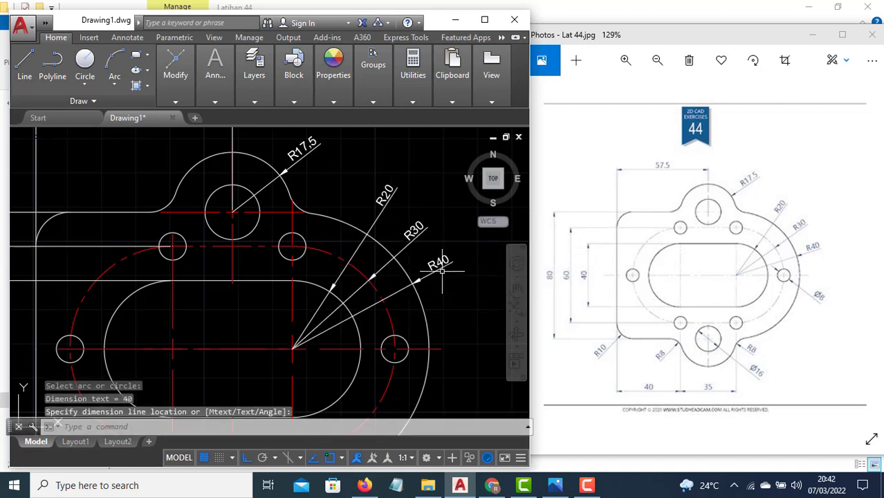
Step: Add a diameter dimension to the small hole at the right end of the slot, placed outside the plate's right edge
click(215, 97)
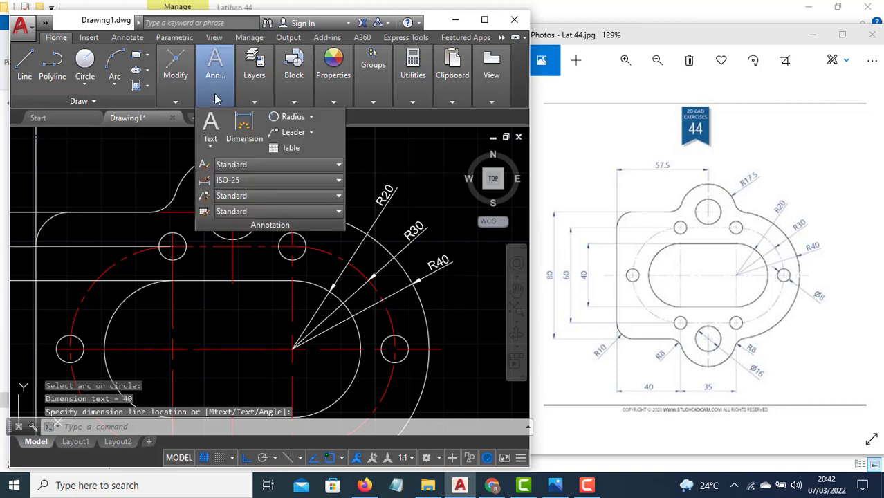
click(311, 117)
click(304, 271)
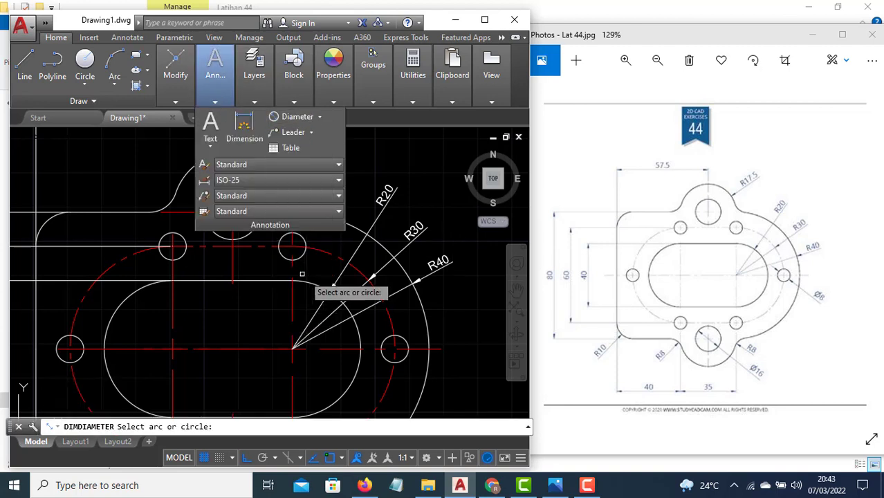
click(407, 339)
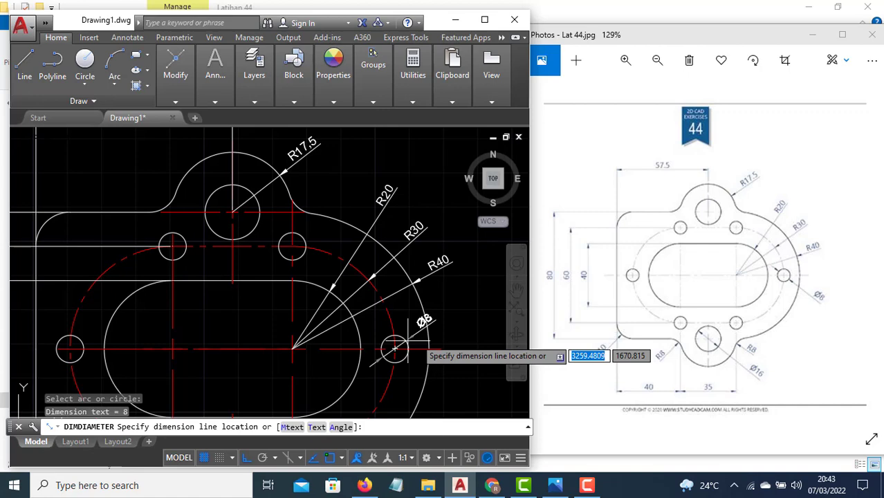
click(457, 315)
Step: Add a diameter dimension to the lower lobe's hole, placed outside the lobe to its lower right
scroll(463, 225, down, 2)
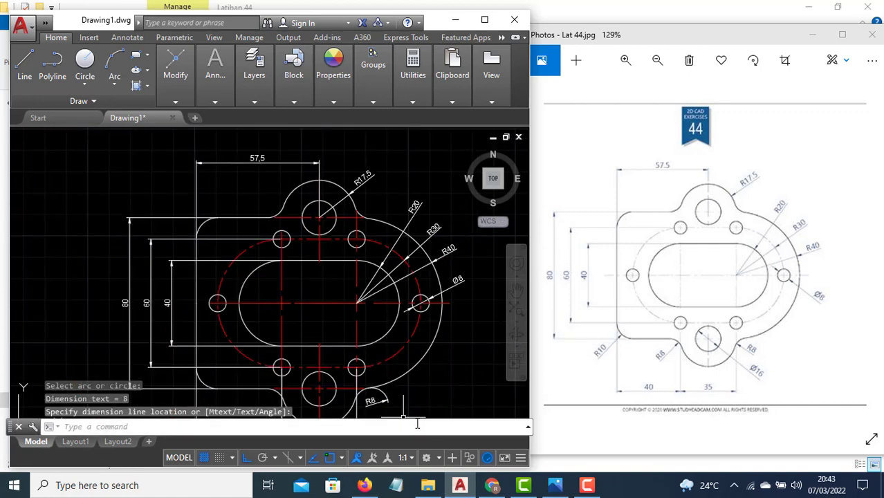
scroll(397, 312, down, 2)
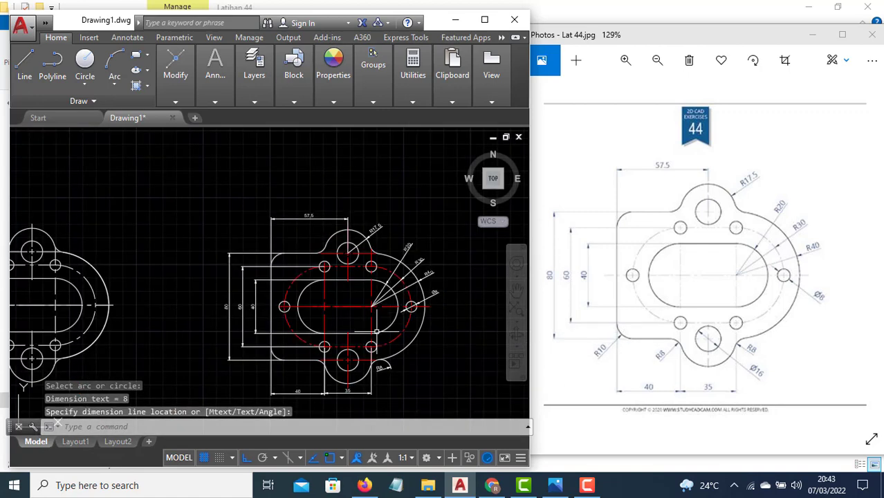
scroll(348, 389, up, 4)
key(Return)
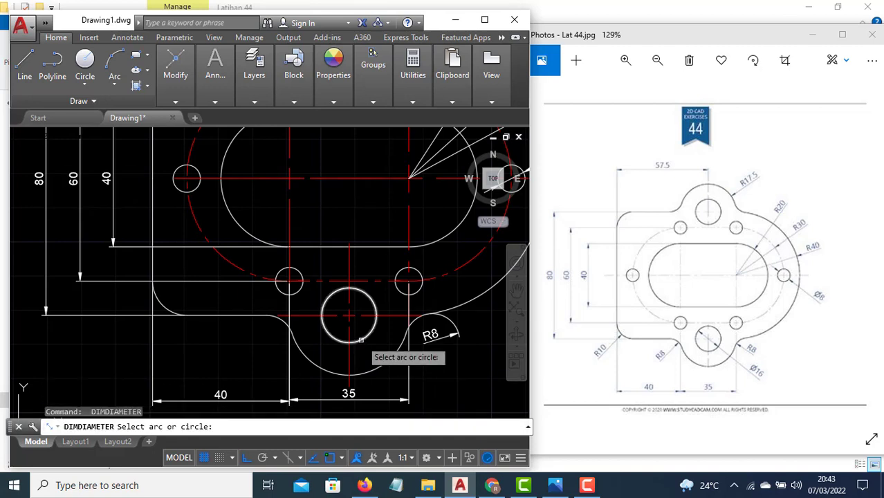
click(361, 339)
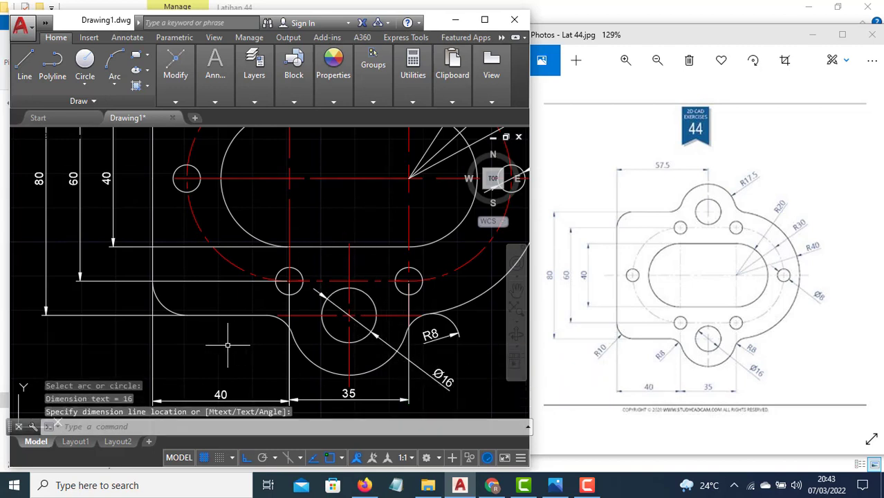
Step: Add a radius dimension to the plate's rounded lower-left corner, placed outside the corner
click(258, 101)
click(223, 98)
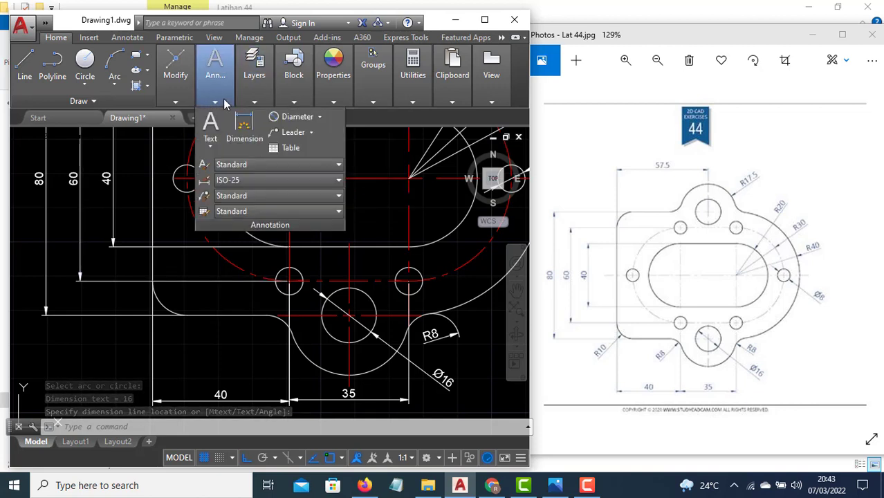
click(320, 116)
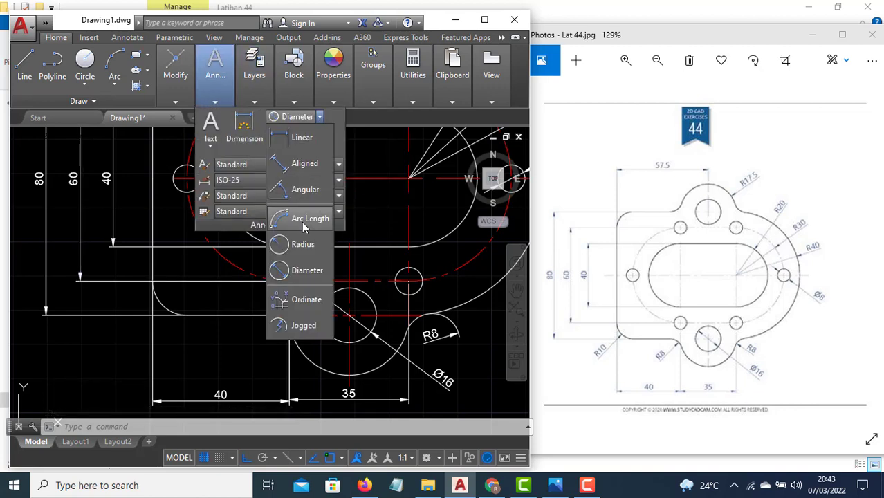
click(300, 249)
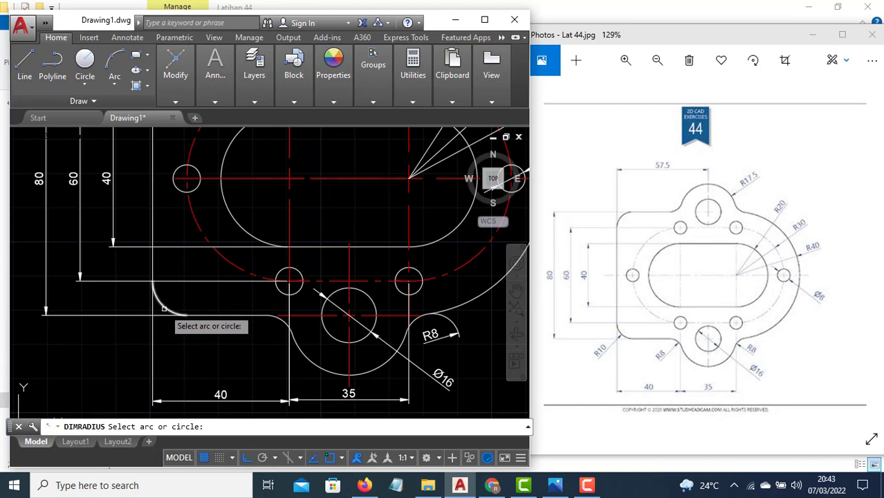
click(164, 307)
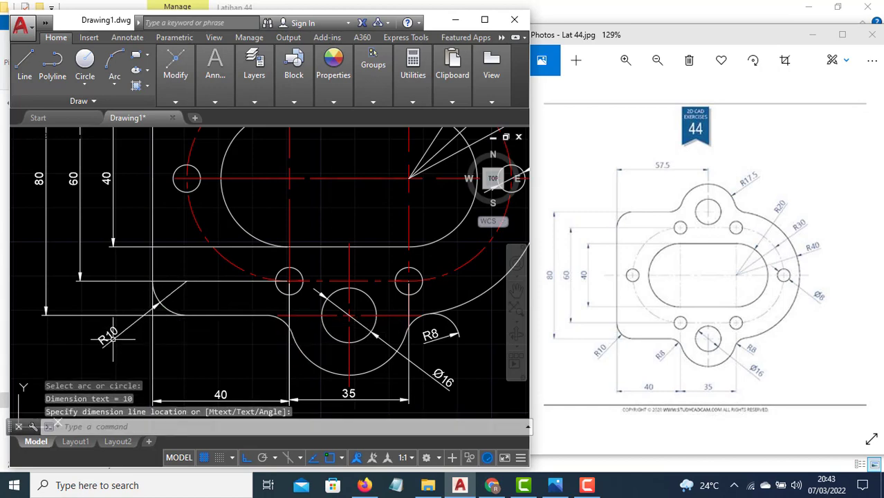
scroll(314, 247, down, 3)
scroll(341, 236, up, 1)
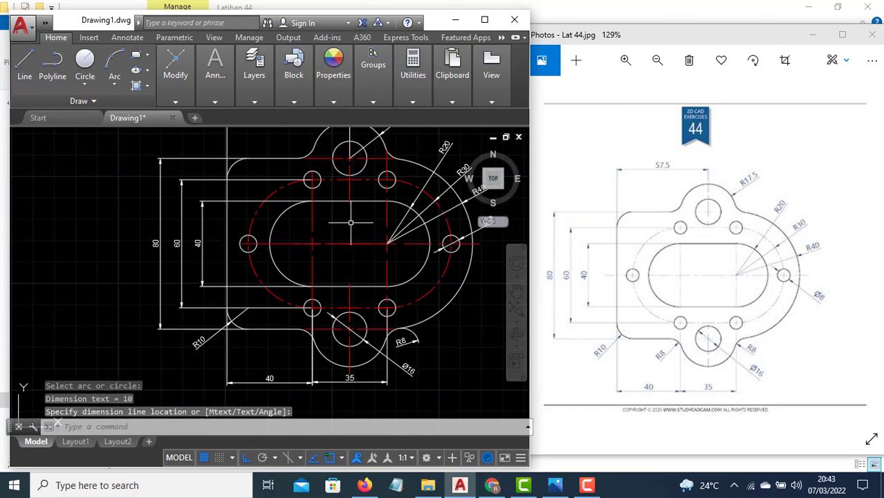
middle_drag(350, 223, 304, 252)
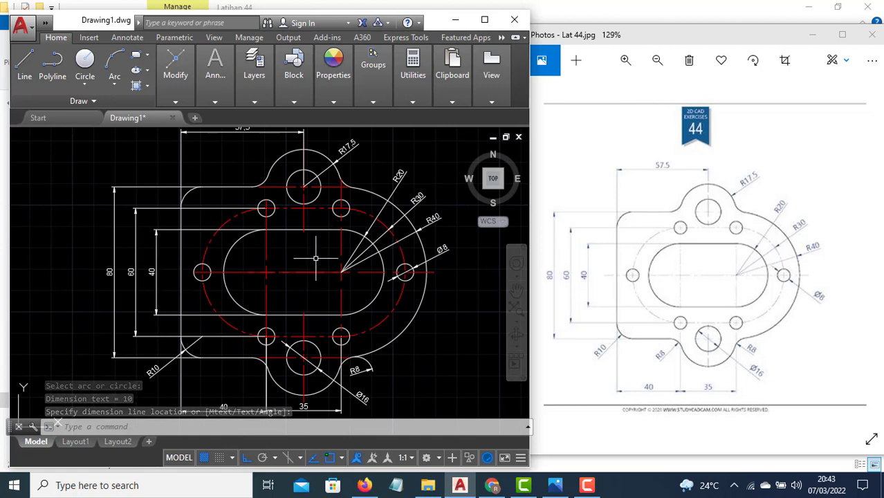